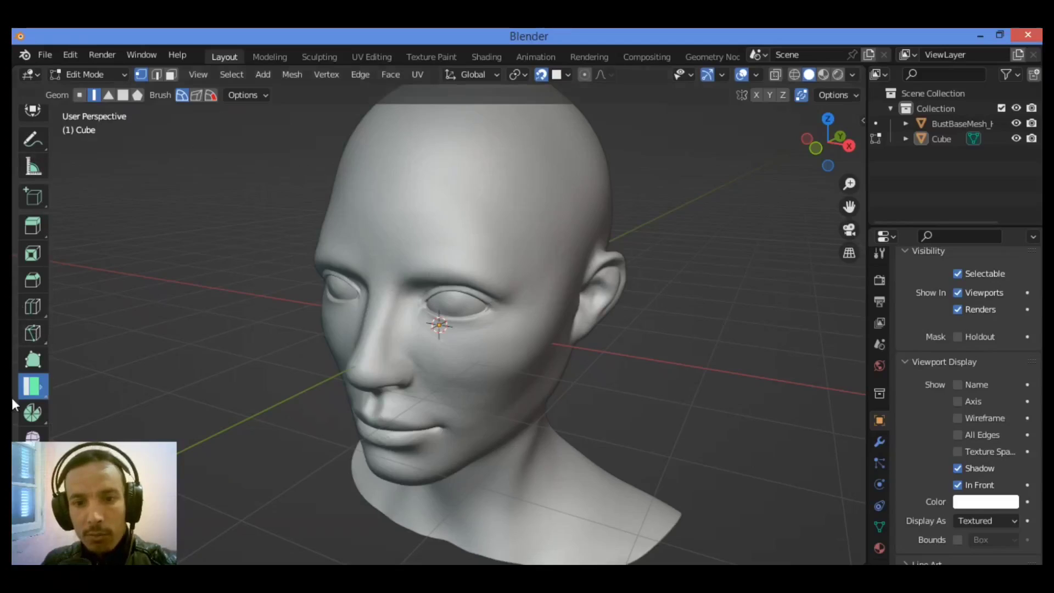
# Step: Widen the toolbar to show the tool names and make the main PolyQuilt tool active
pyautogui.moveTo(51, 259); pyautogui.dragTo(115, 259)
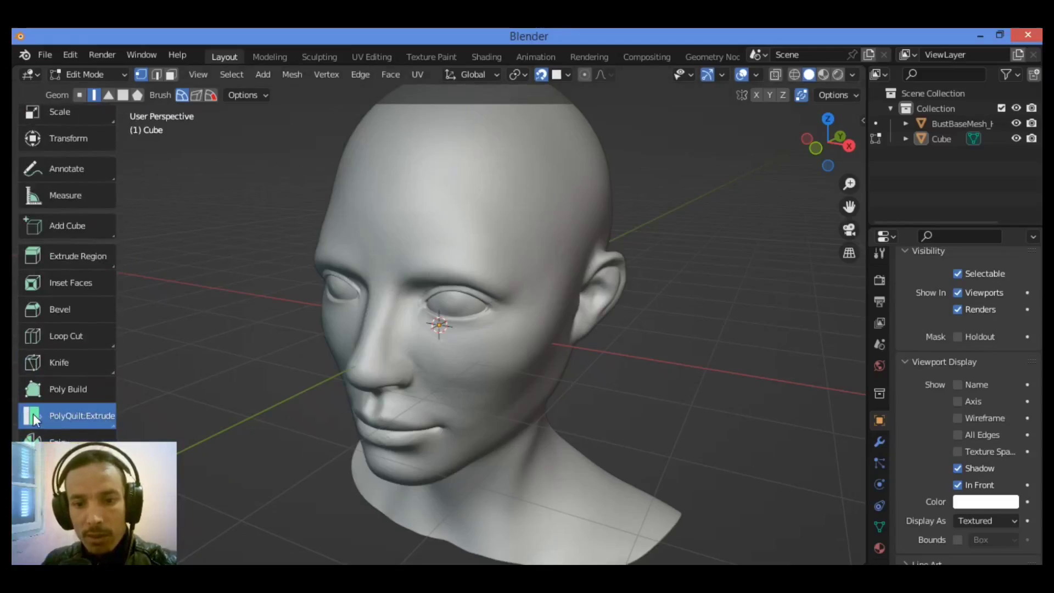
pyautogui.click(57, 416)
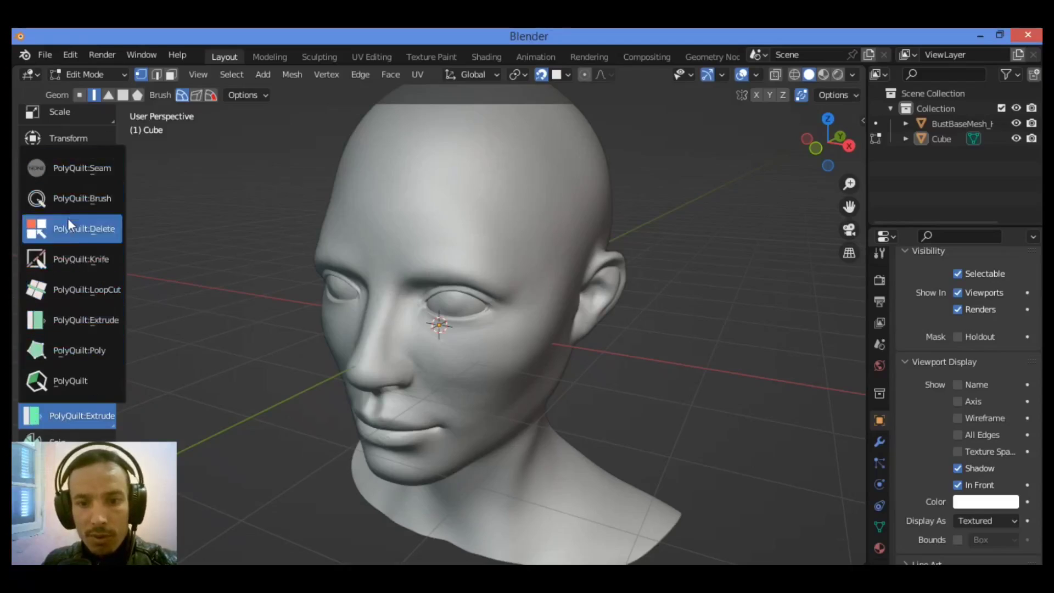
pyautogui.click(84, 200)
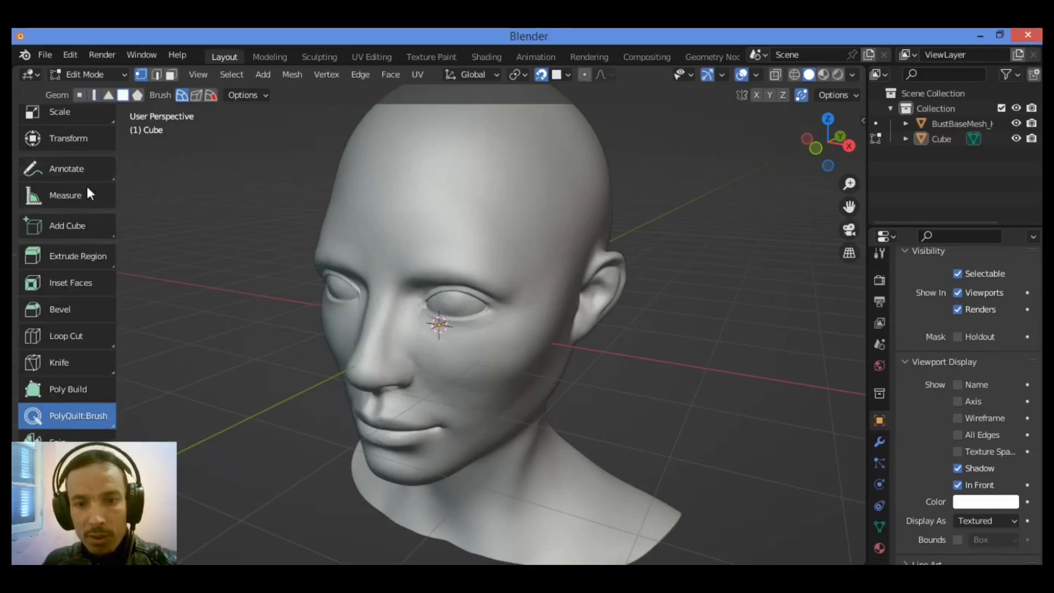
pyautogui.click(62, 415)
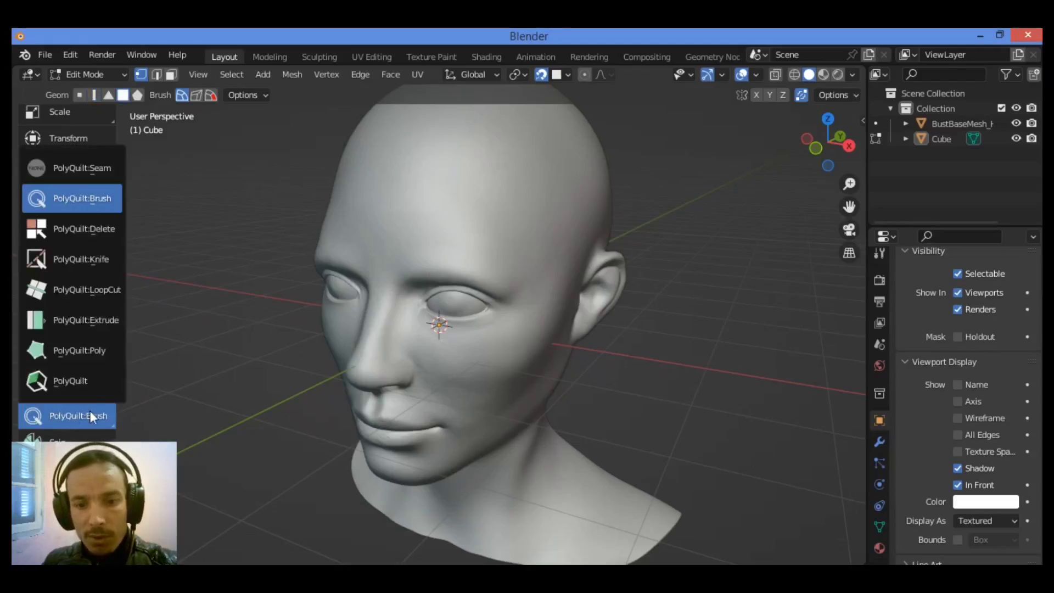
pyautogui.click(98, 256)
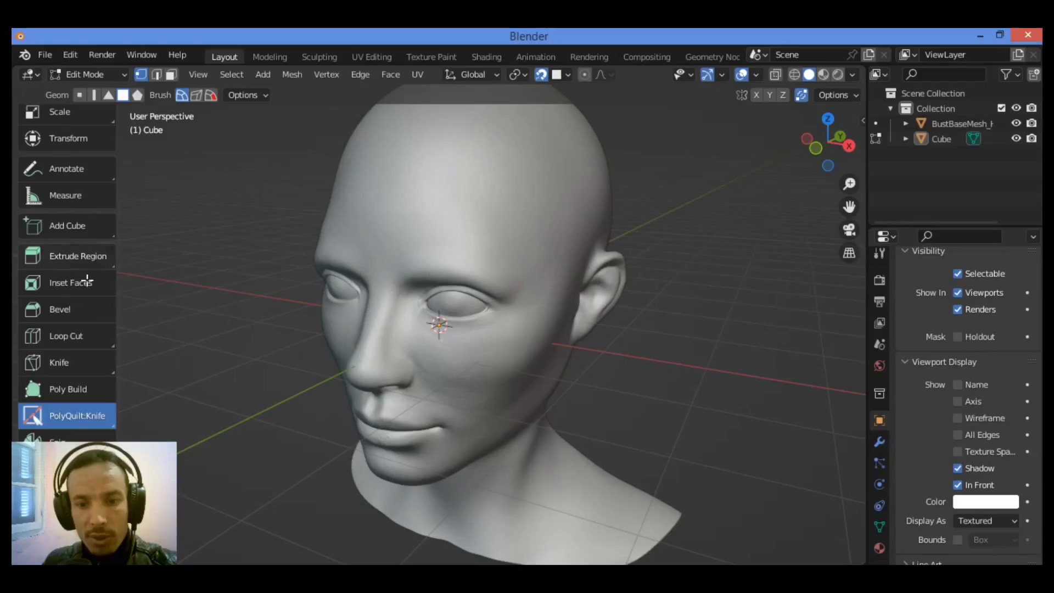
pyautogui.click(62, 417)
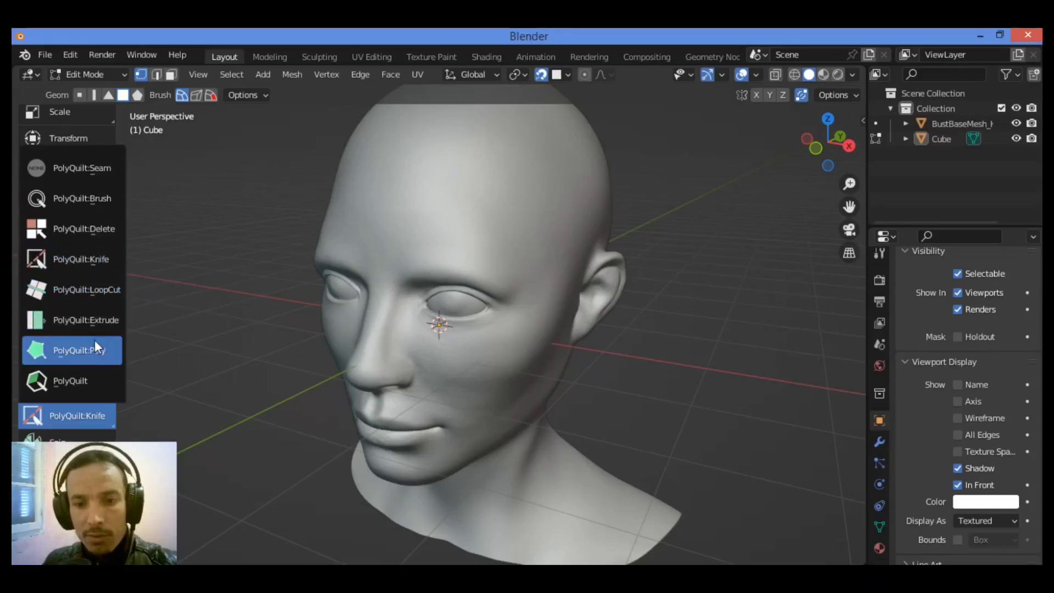
pyautogui.click(97, 379)
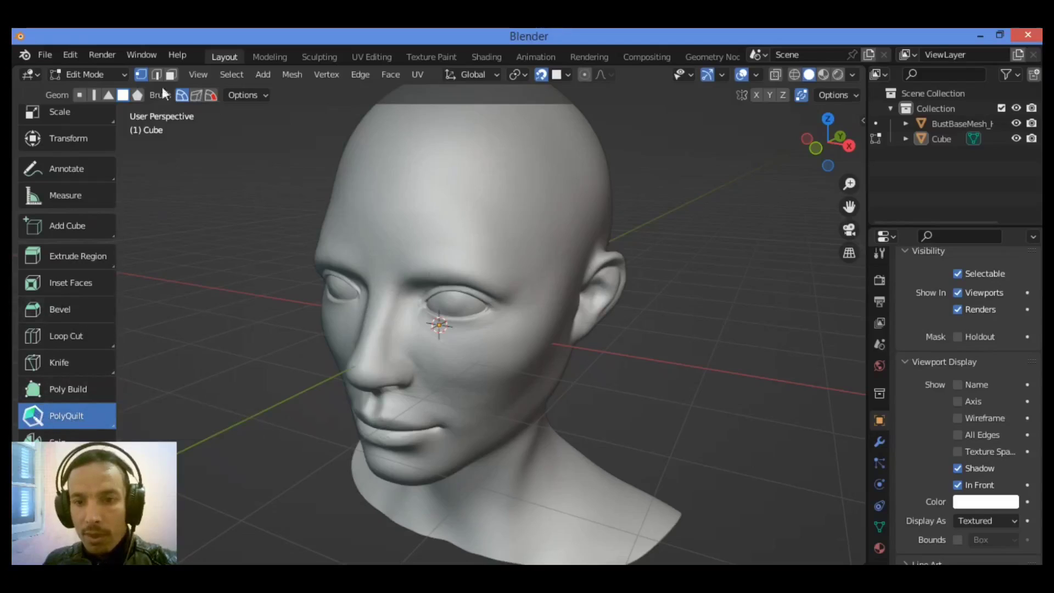
pyautogui.click(263, 95)
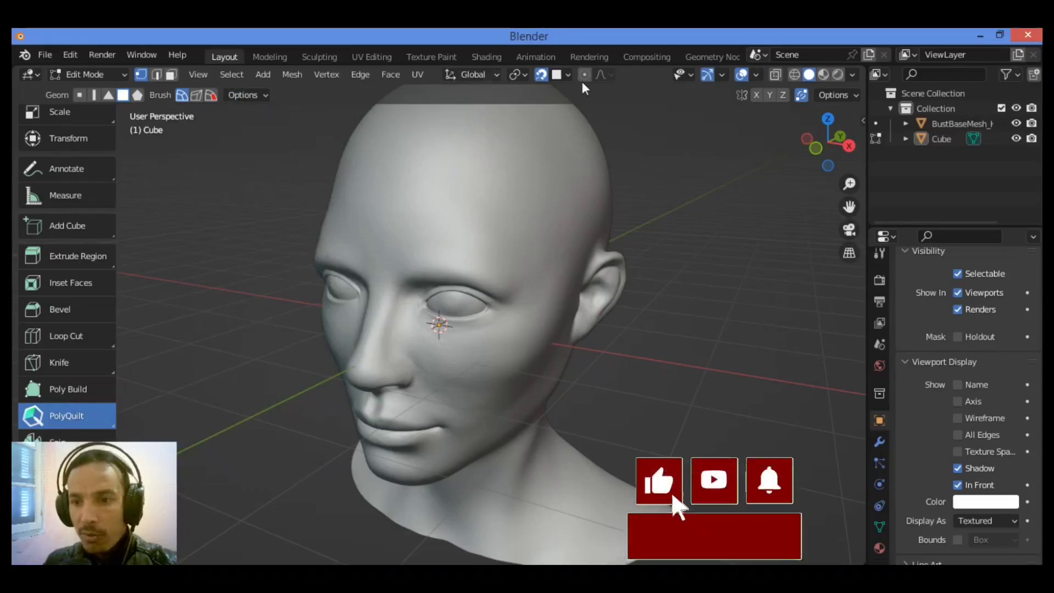
pyautogui.click(565, 74)
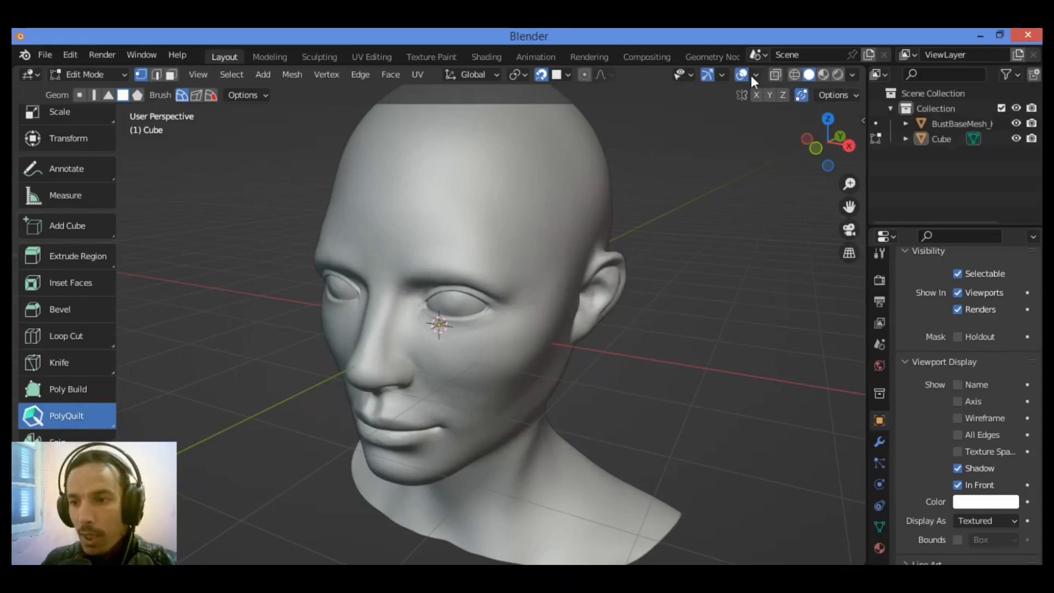
pyautogui.click(853, 75)
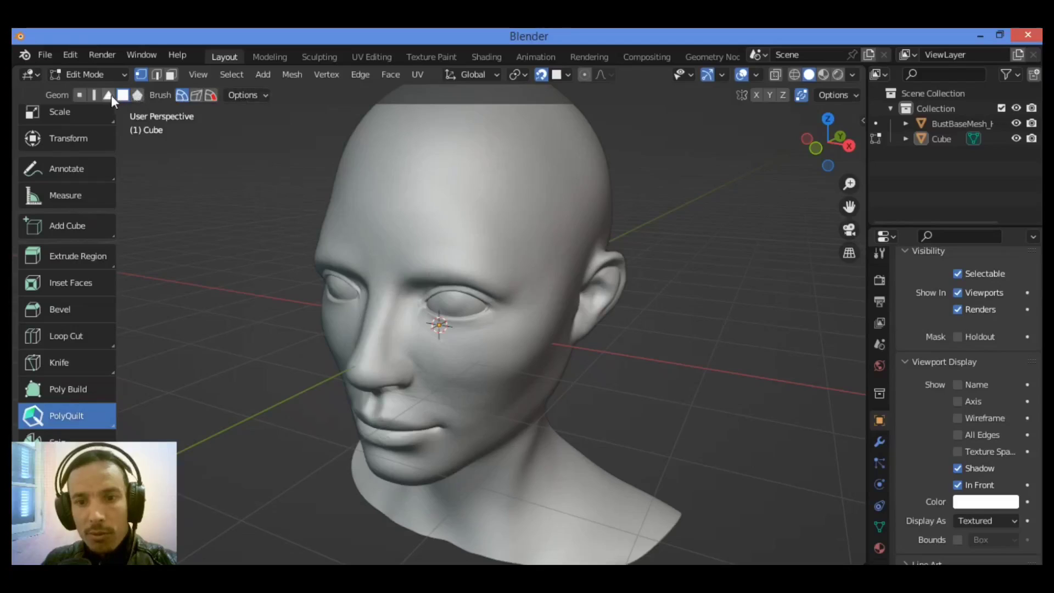
# Step: Set the PolyQuilt geometry type to edge and draw a closed edge loop around the eye nearest the visible ear
pyautogui.click(81, 96)
pyautogui.click(515, 246)
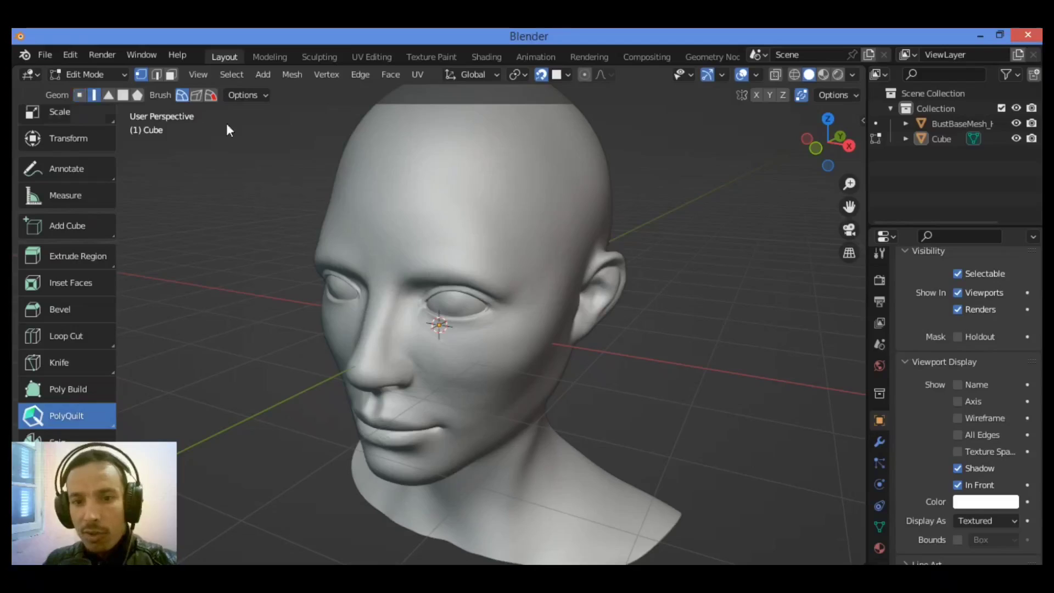
pyautogui.scroll(4, 486, 272)
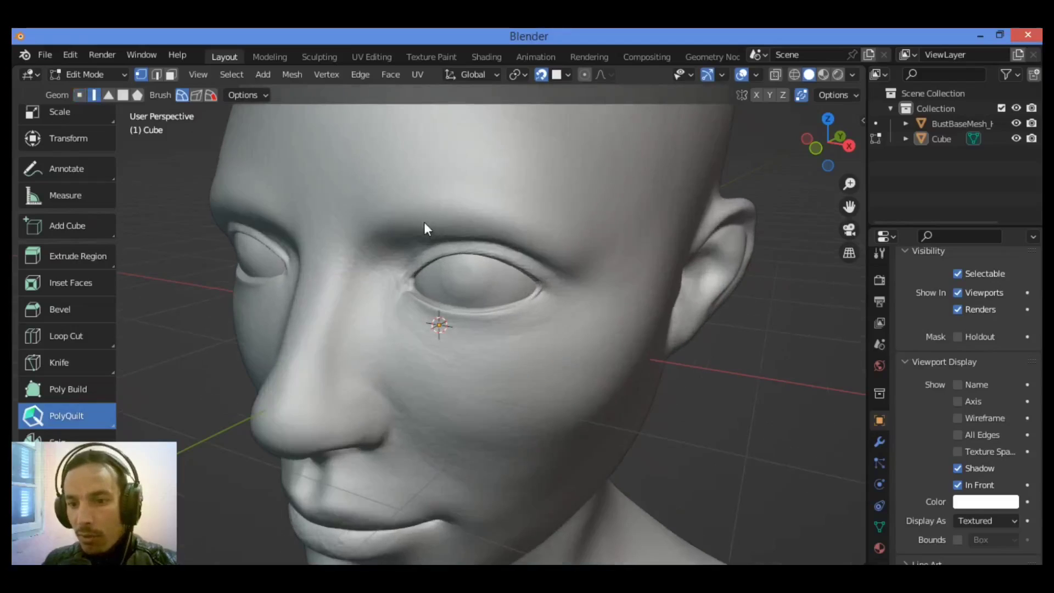
pyautogui.moveTo(455, 217); pyautogui.dragTo(471, 211)
pyautogui.moveTo(587, 270); pyautogui.dragTo(475, 338)
pyautogui.moveTo(403, 324); pyautogui.dragTo(384, 286)
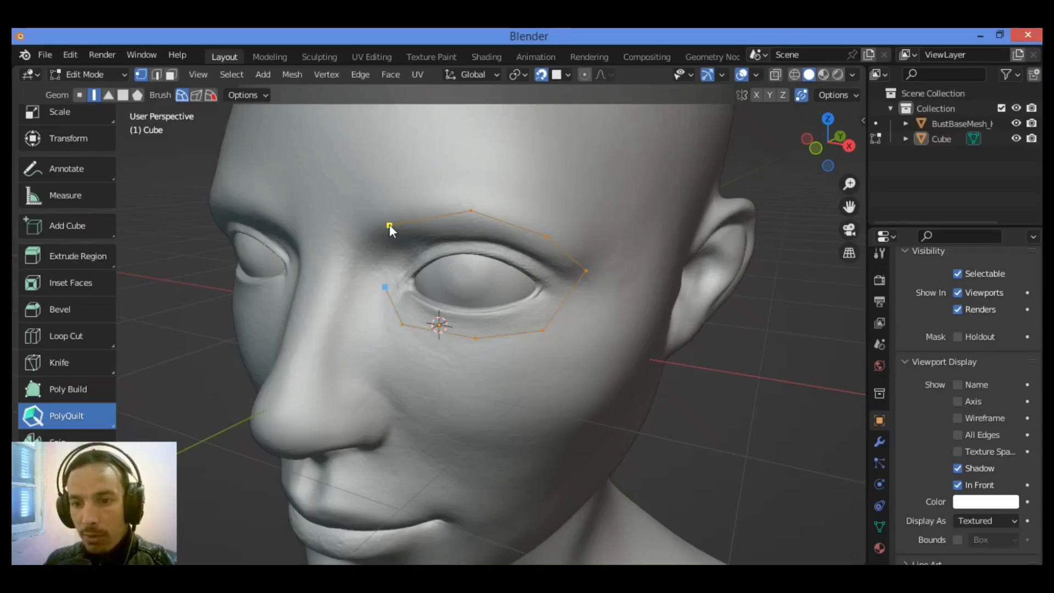
pyautogui.moveTo(390, 225); pyautogui.dragTo(390, 225)
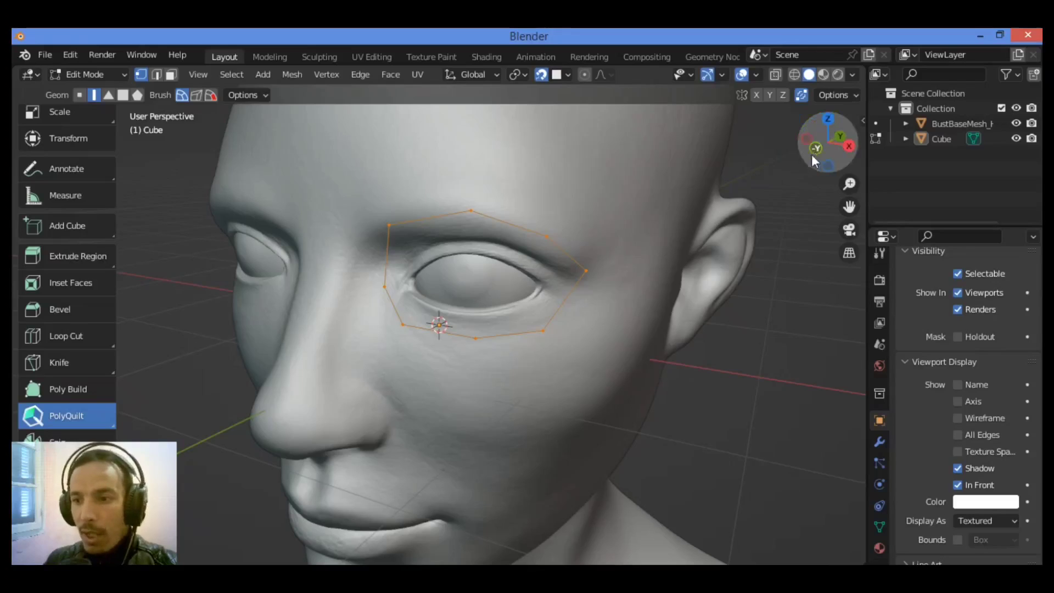
# Step: Inspect the edge loop around the eye from several angles and undo it
pyautogui.moveTo(35, 166); pyautogui.dragTo(591, 209, button='middle')
pyautogui.moveTo(859, 164); pyautogui.dragTo(848, 109, button='middle')
pyautogui.moveTo(768, 129); pyautogui.dragTo(831, 148, button='middle')
pyautogui.moveTo(719, 126); pyautogui.dragTo(557, 326, button='middle')
pyautogui.hotkey('ctrl', 'z')
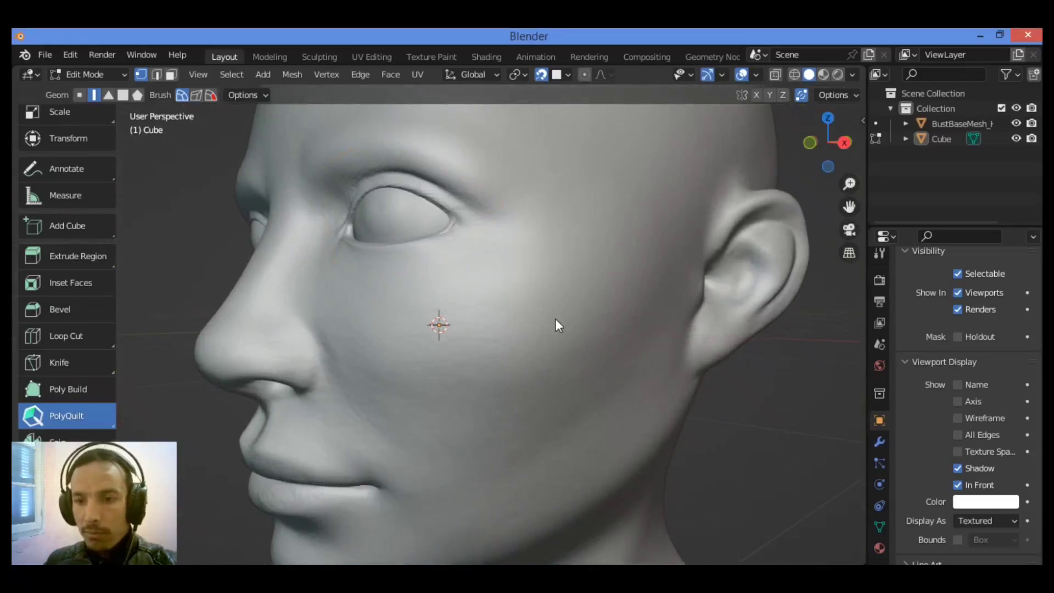
pyautogui.moveTo(555, 319); pyautogui.dragTo(418, 258, button='middle')
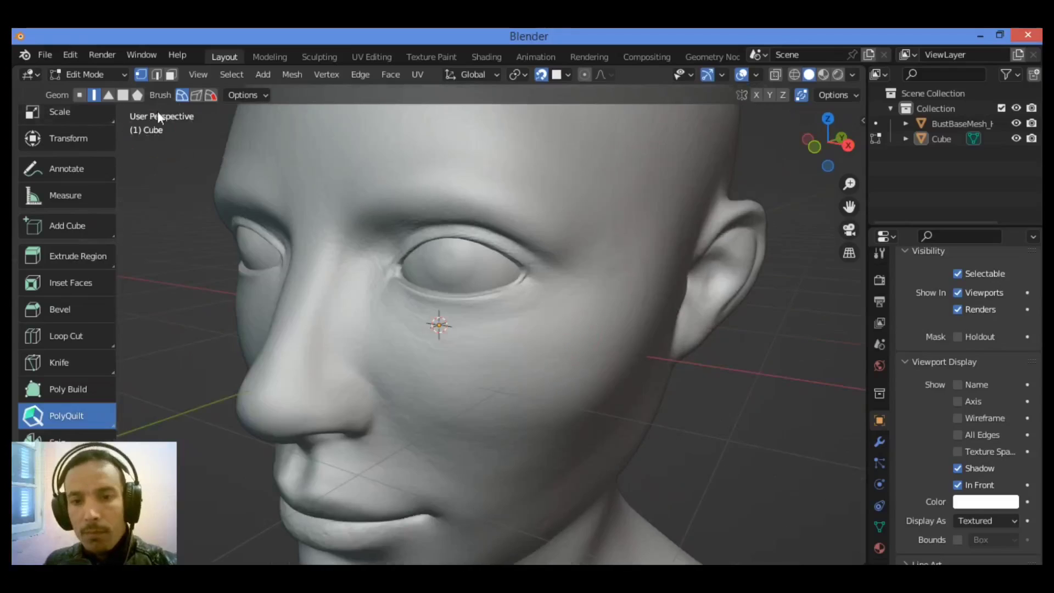
# Step: Set the geometry type to triangle, draw a triangular face on the outer cheek, and undo it
pyautogui.click(108, 96)
pyautogui.click(612, 302)
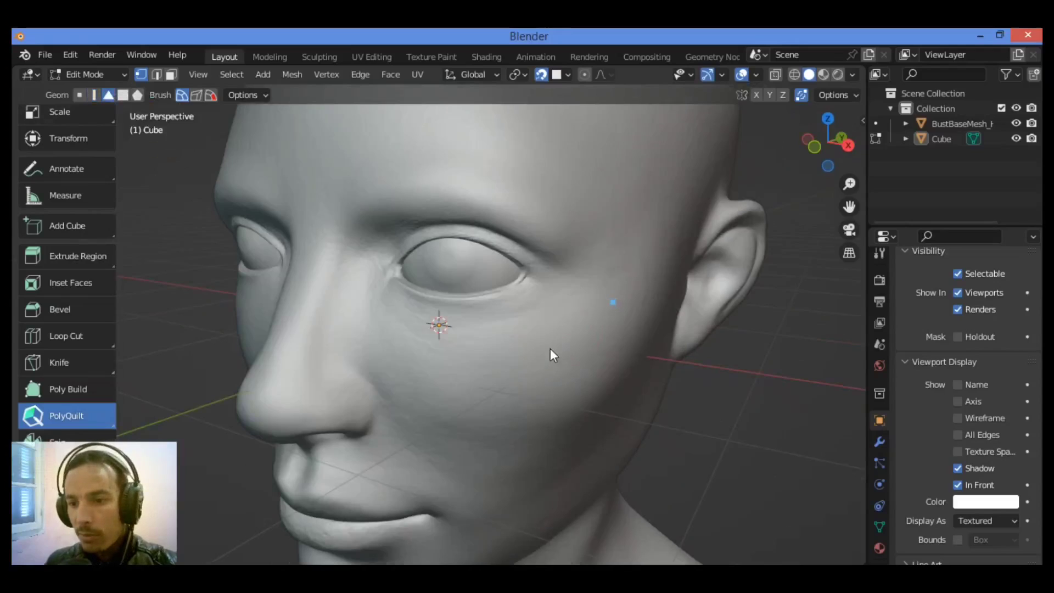
pyautogui.click(545, 351)
pyautogui.click(601, 384)
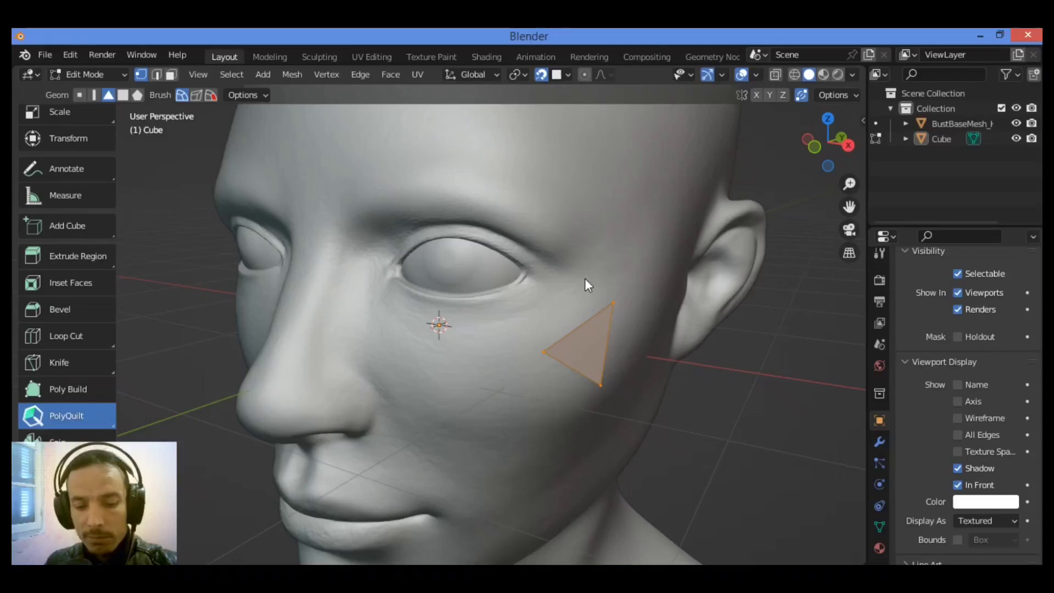
pyautogui.hotkey('ctrl', 'z')
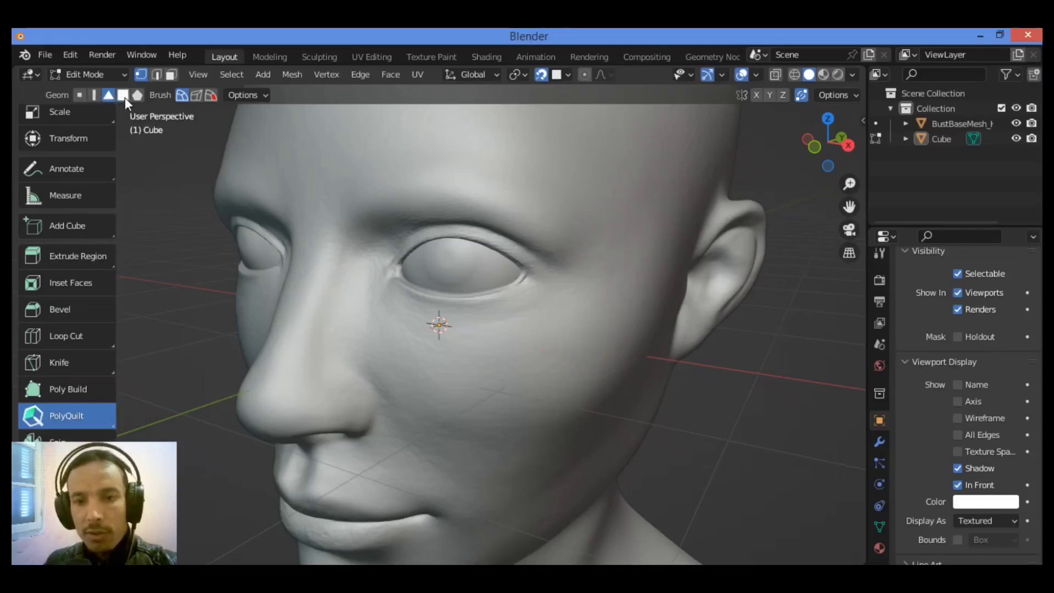
# Step: Set the geometry type to quad and draw a four-sided face on the cheek below the eye
pyautogui.click(126, 98)
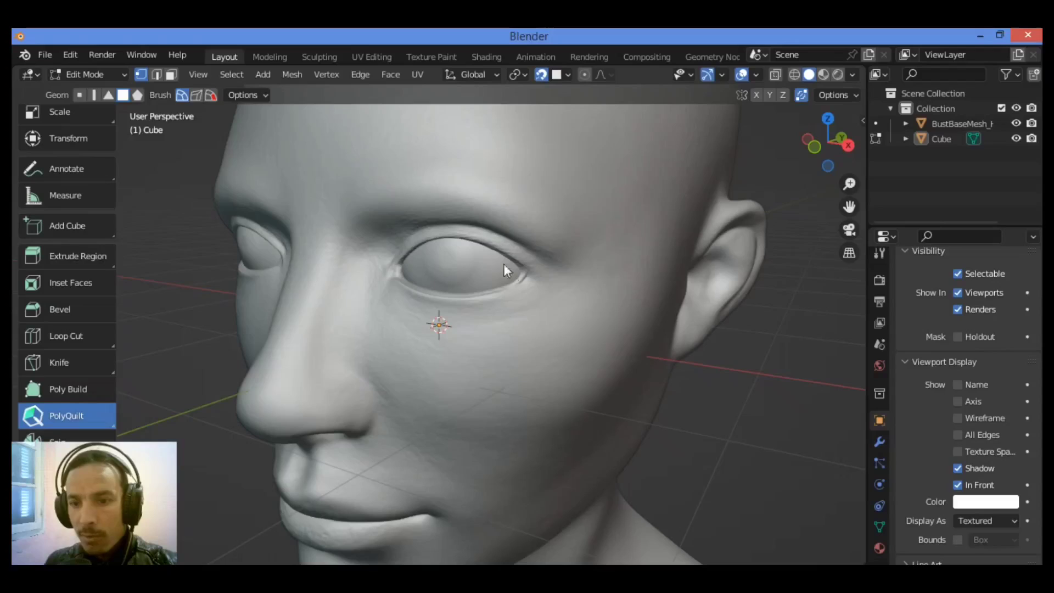
pyautogui.moveTo(478, 337); pyautogui.dragTo(562, 368)
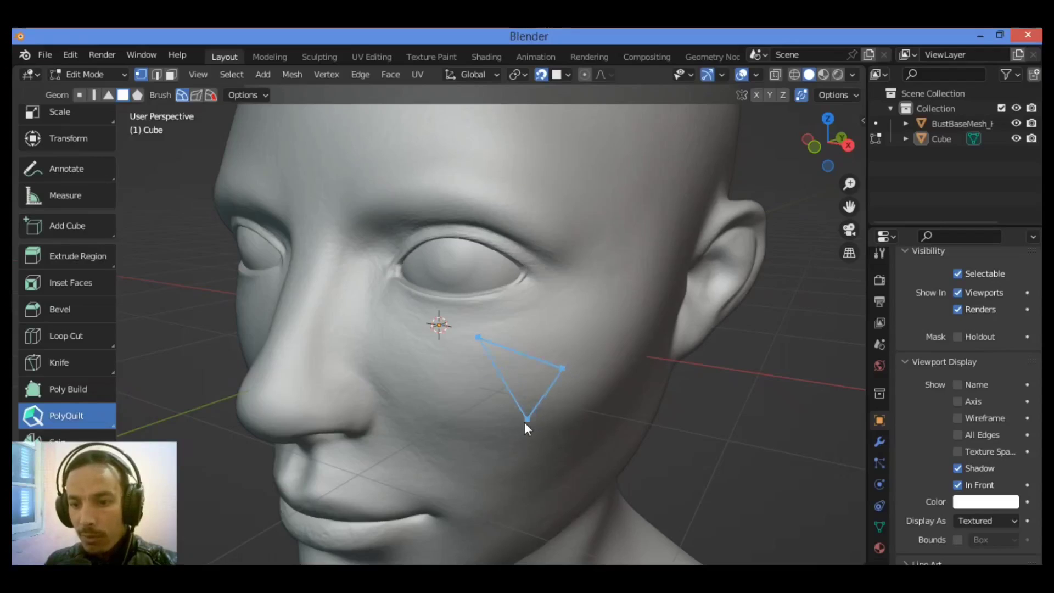
pyautogui.click(524, 422)
pyautogui.click(436, 404)
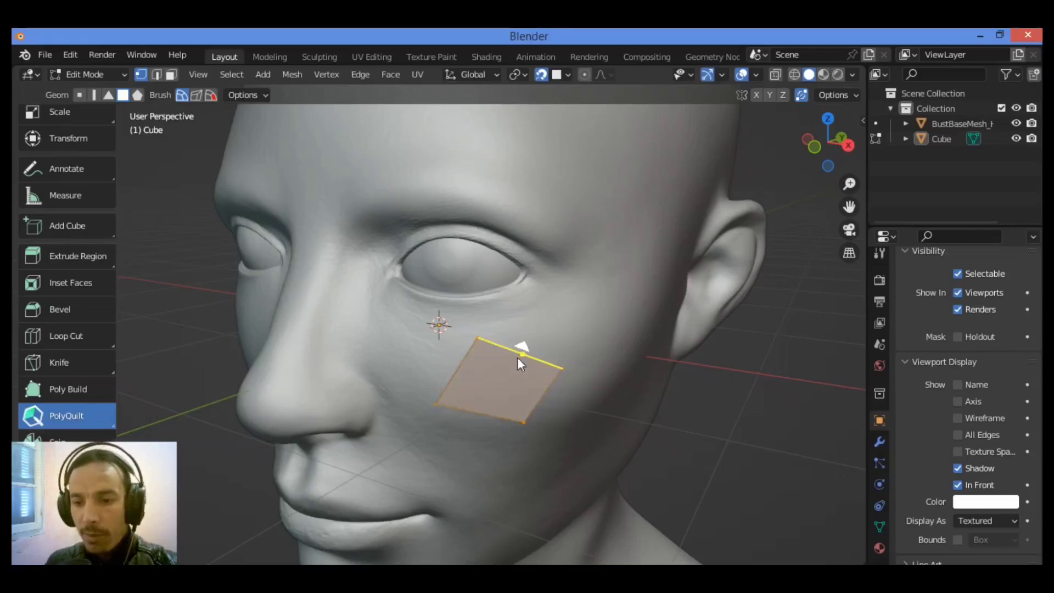
# Step: Switch to PolyQuilt:Extrude and extend the cheek quad from its upper edge toward the temple and its lower edge toward the jaw
pyautogui.click(77, 417)
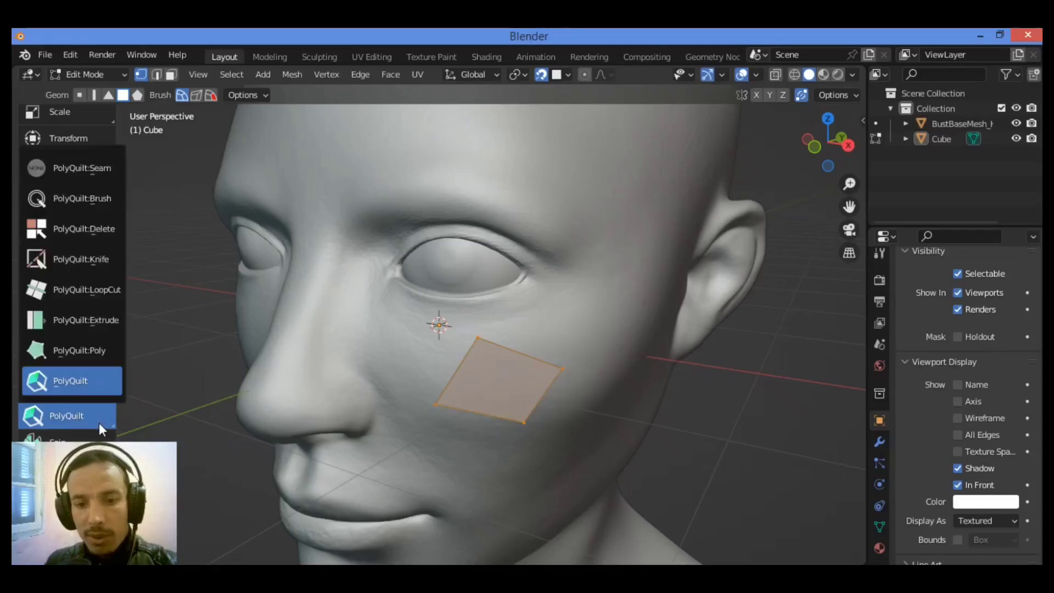
pyautogui.click(100, 321)
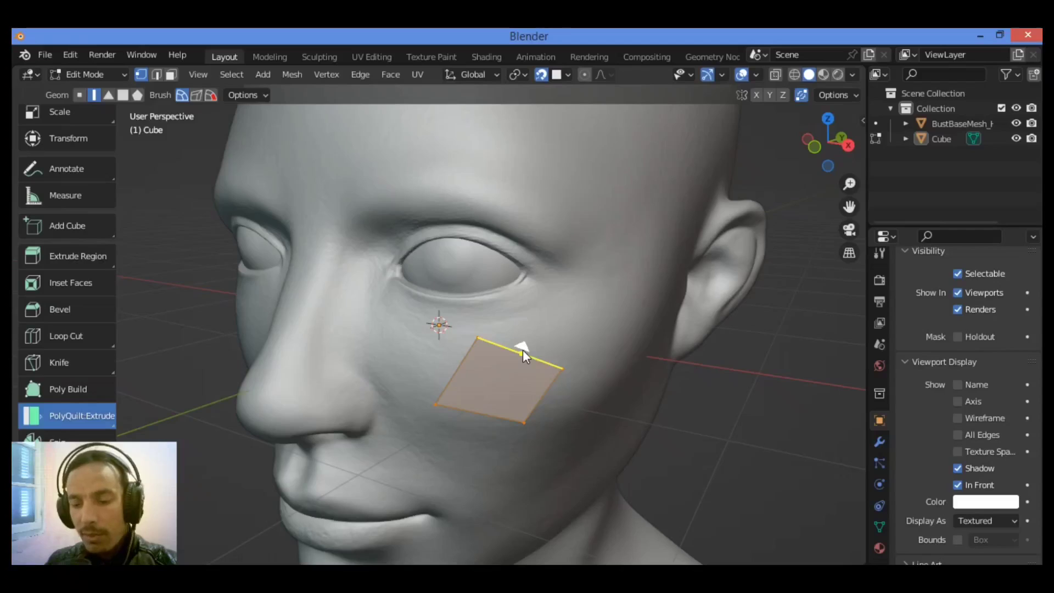
pyautogui.moveTo(523, 350); pyautogui.dragTo(572, 317)
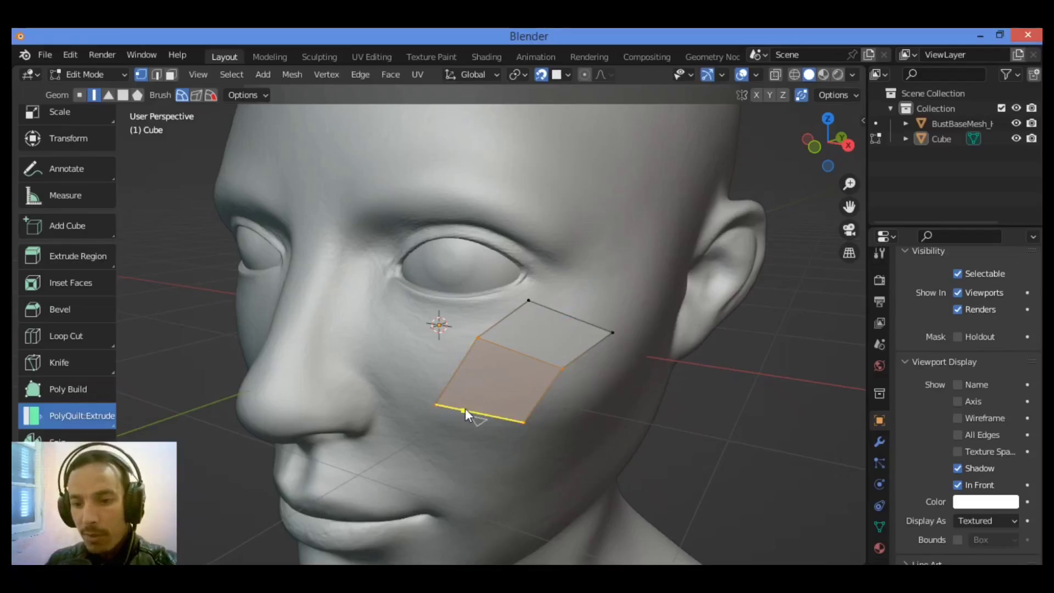
pyautogui.moveTo(479, 415); pyautogui.dragTo(466, 496)
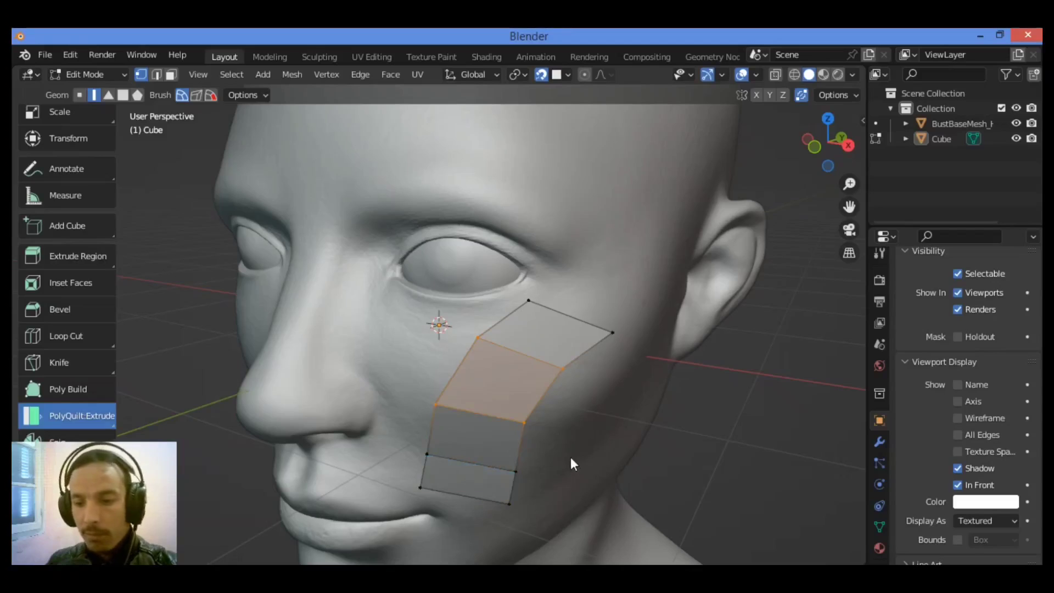
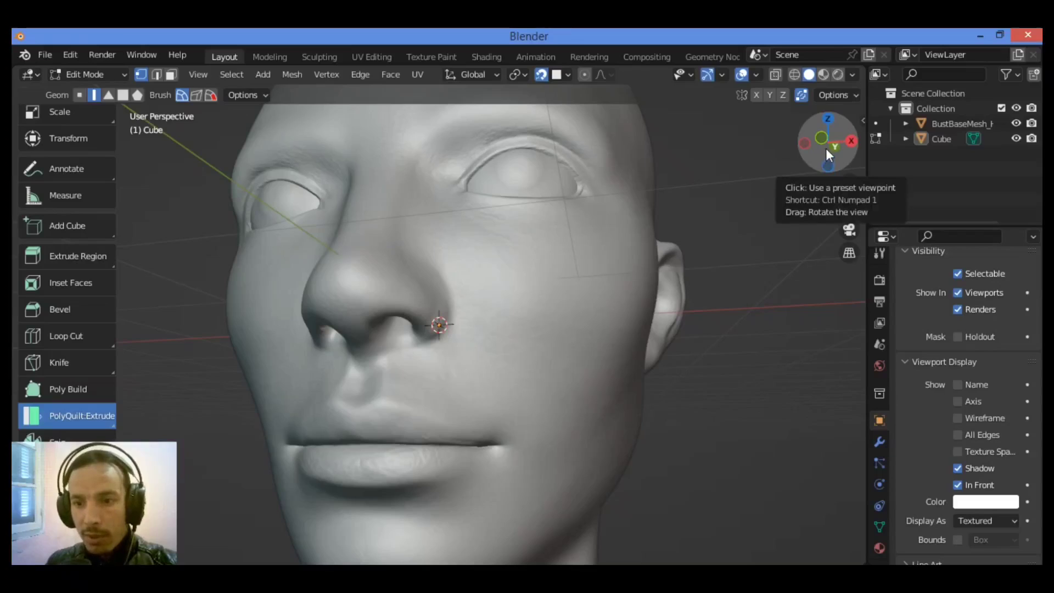
# Step: With the edge geometry type, draw an open edge chain from the middle of the upper lip around the mouth corner to the lower lip
pyautogui.click(79, 96)
pyautogui.click(95, 95)
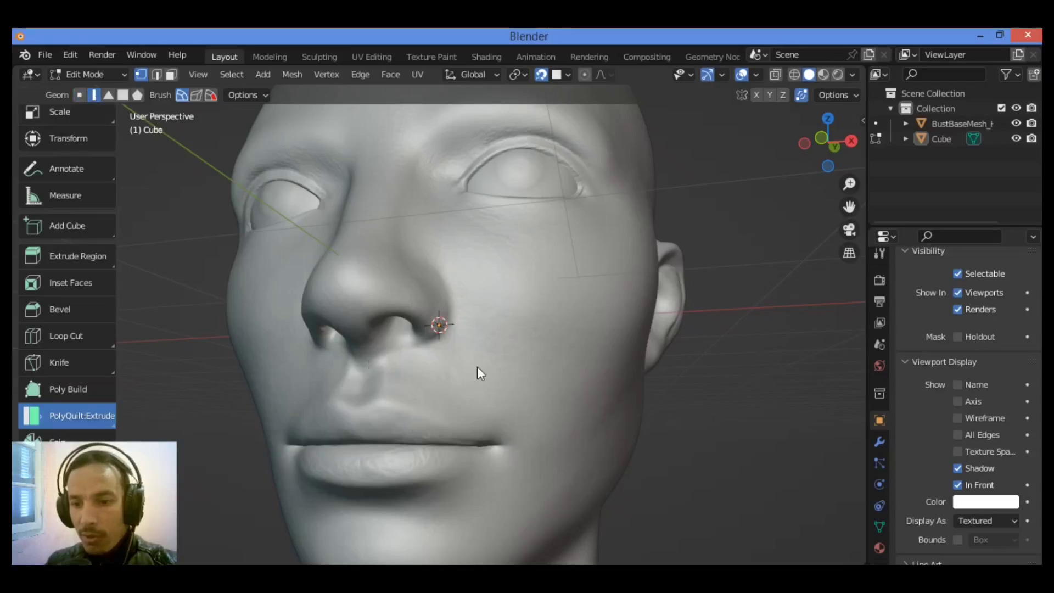
pyautogui.moveTo(849, 206); pyautogui.dragTo(857, 168)
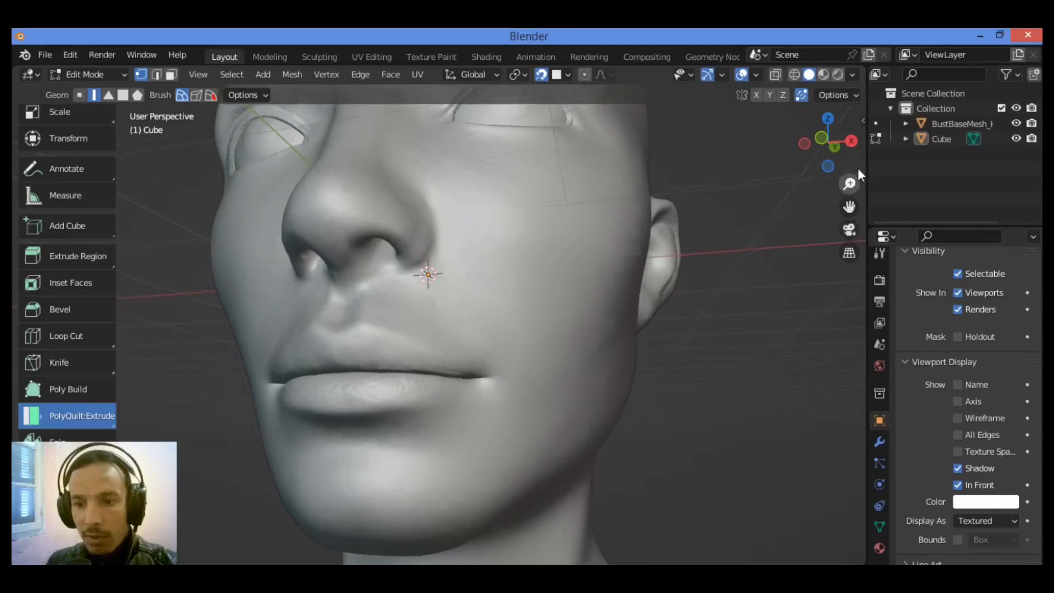
pyautogui.scroll(2, 857, 168)
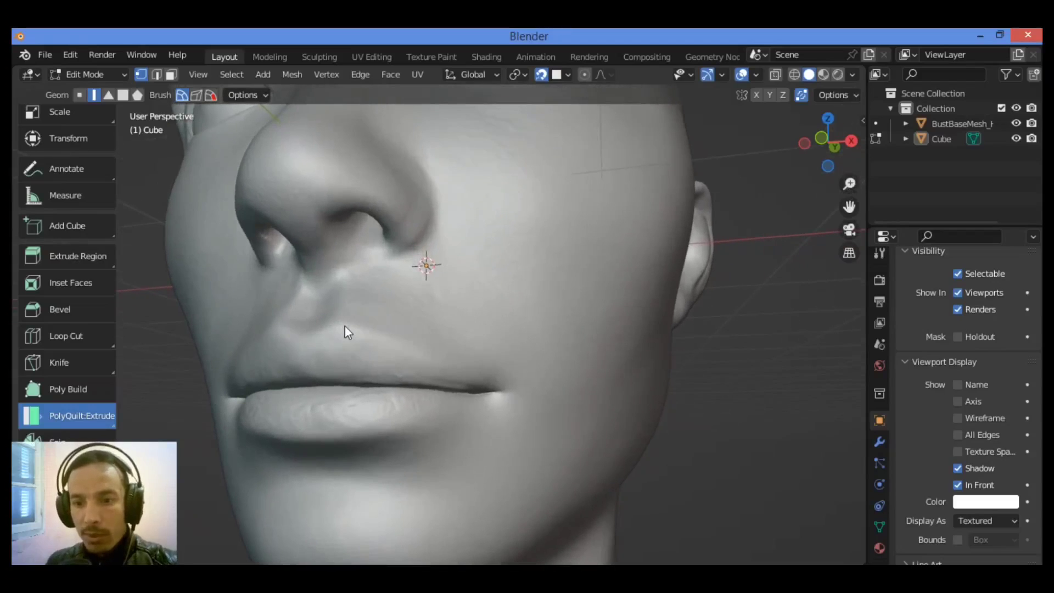
pyautogui.moveTo(340, 326); pyautogui.dragTo(431, 357)
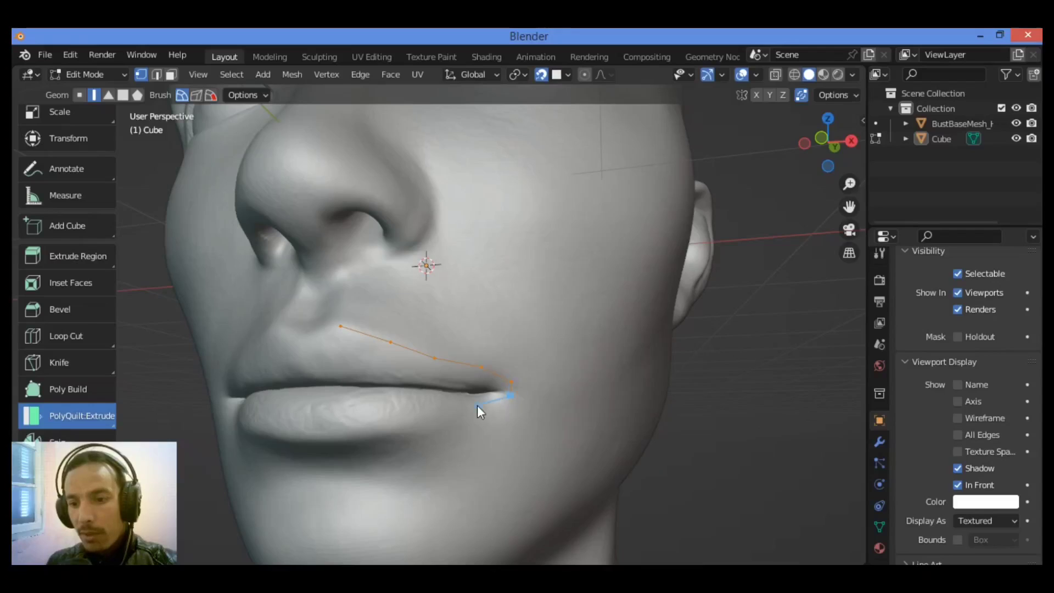
pyautogui.click(421, 404)
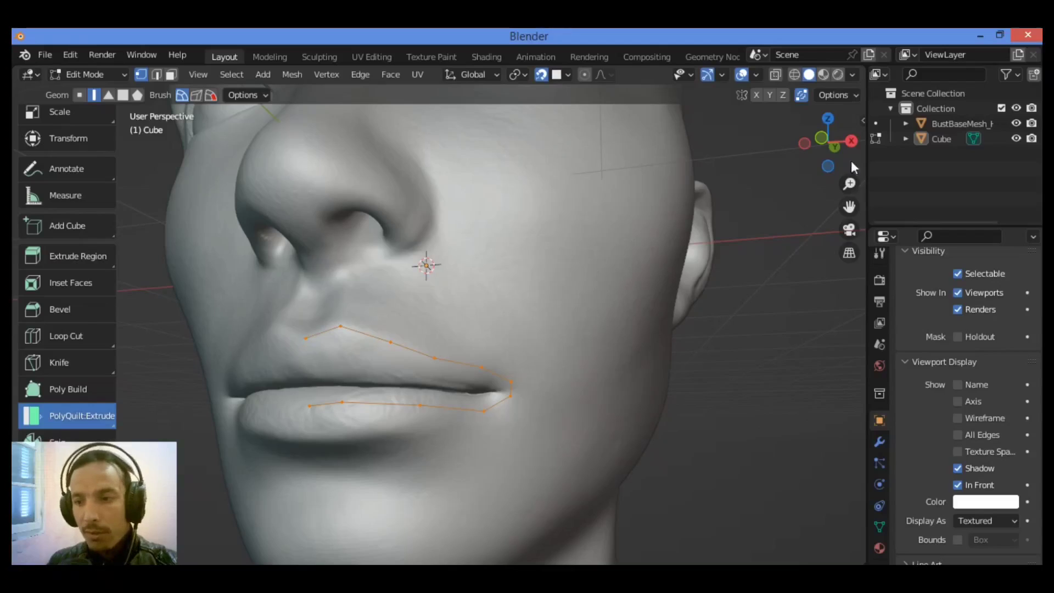
pyautogui.moveTo(807, 164); pyautogui.dragTo(580, 327)
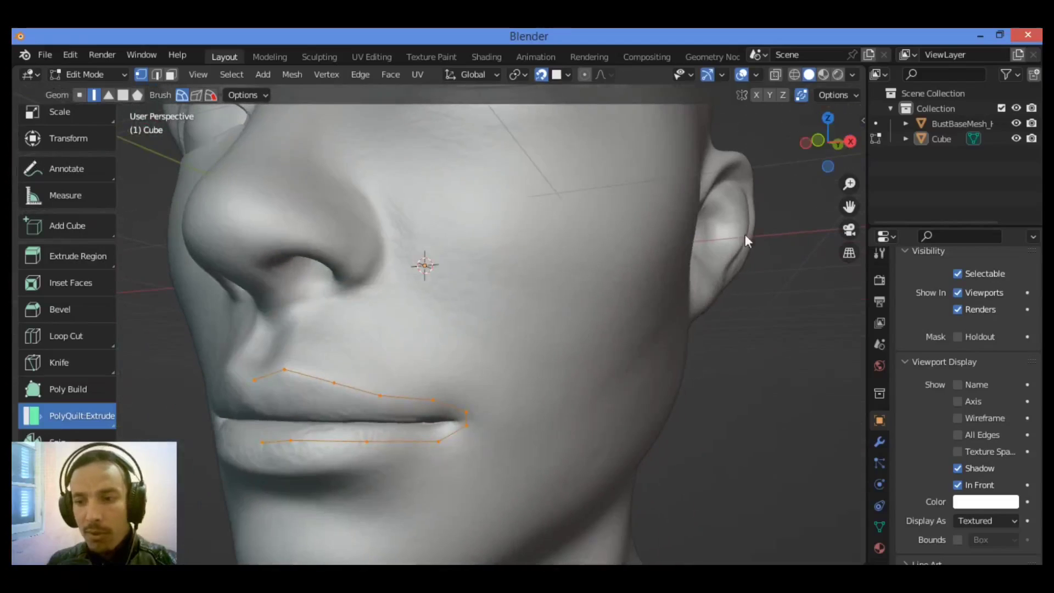
pyautogui.moveTo(841, 157); pyautogui.dragTo(648, 271)
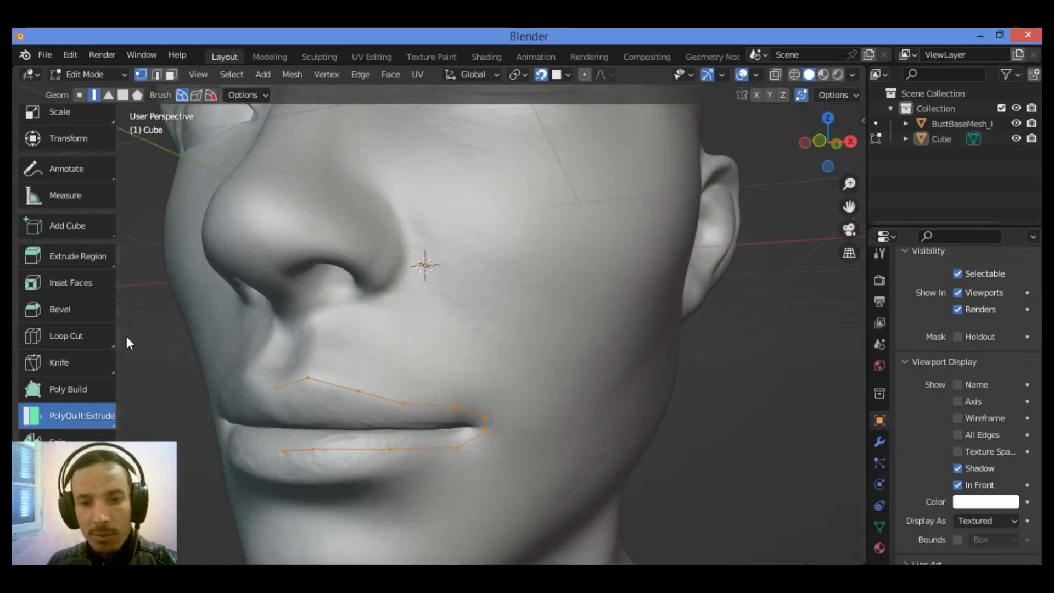
pyautogui.scroll(5, 95, 236)
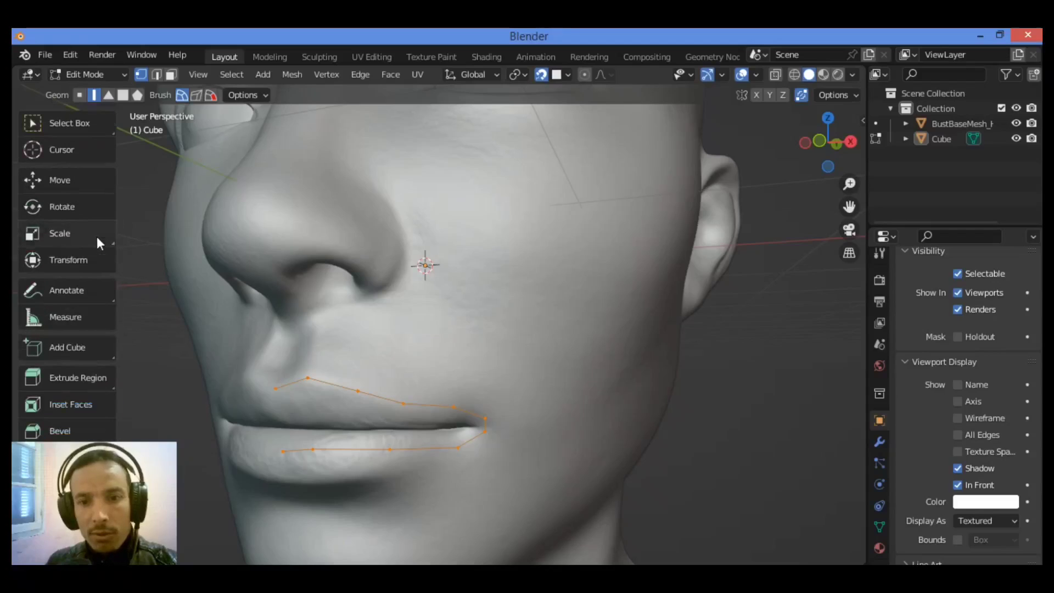
# Step: Switch to PolyQuilt:Extrude and extrude four quads upward from the upper-lip edges to the mouth corner, undoing the extra face at the corner
pyautogui.scroll(-5, 97, 236)
pyautogui.click(81, 386)
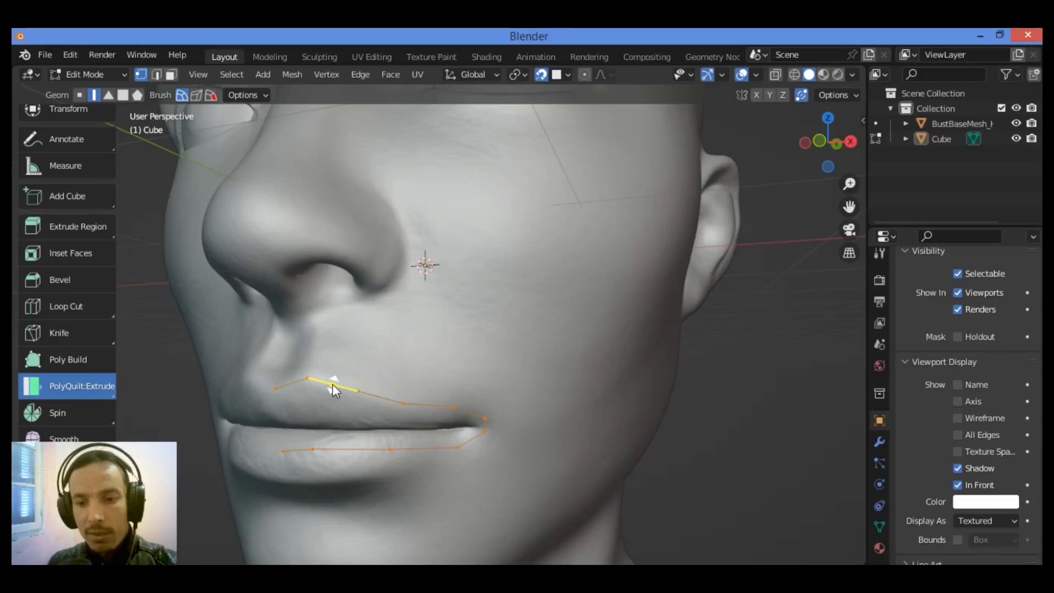
pyautogui.moveTo(333, 383); pyautogui.dragTo(348, 343)
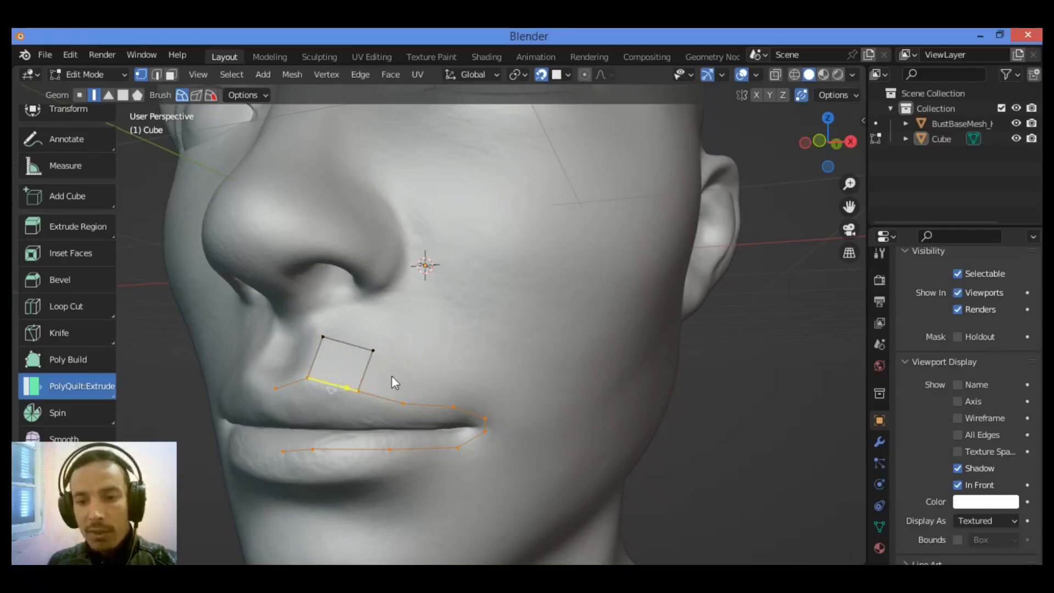
pyautogui.moveTo(386, 402); pyautogui.dragTo(403, 357)
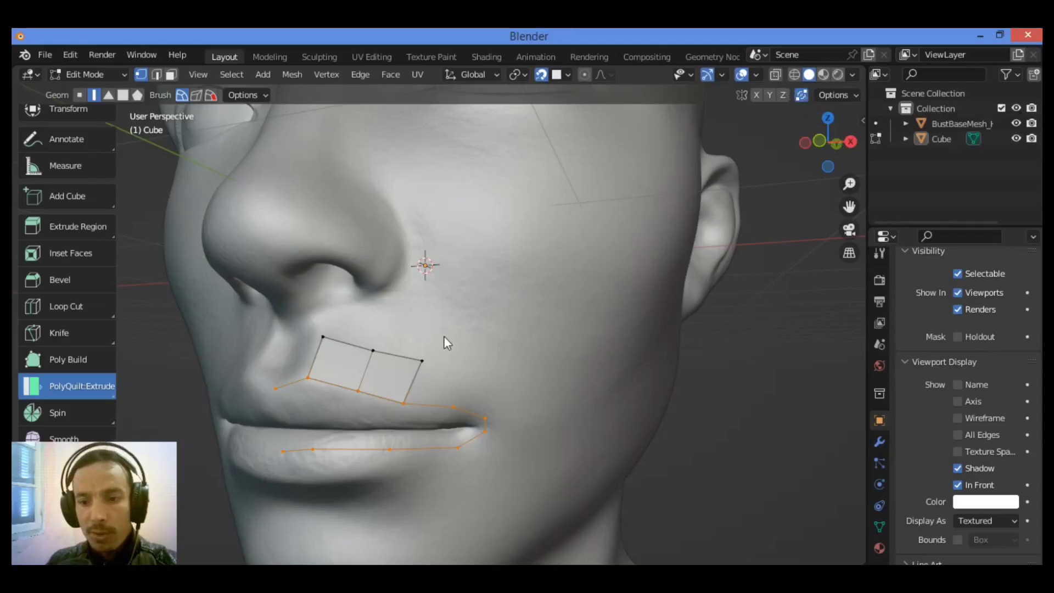
pyautogui.moveTo(430, 405); pyautogui.dragTo(487, 366)
pyautogui.moveTo(499, 419); pyautogui.dragTo(528, 395)
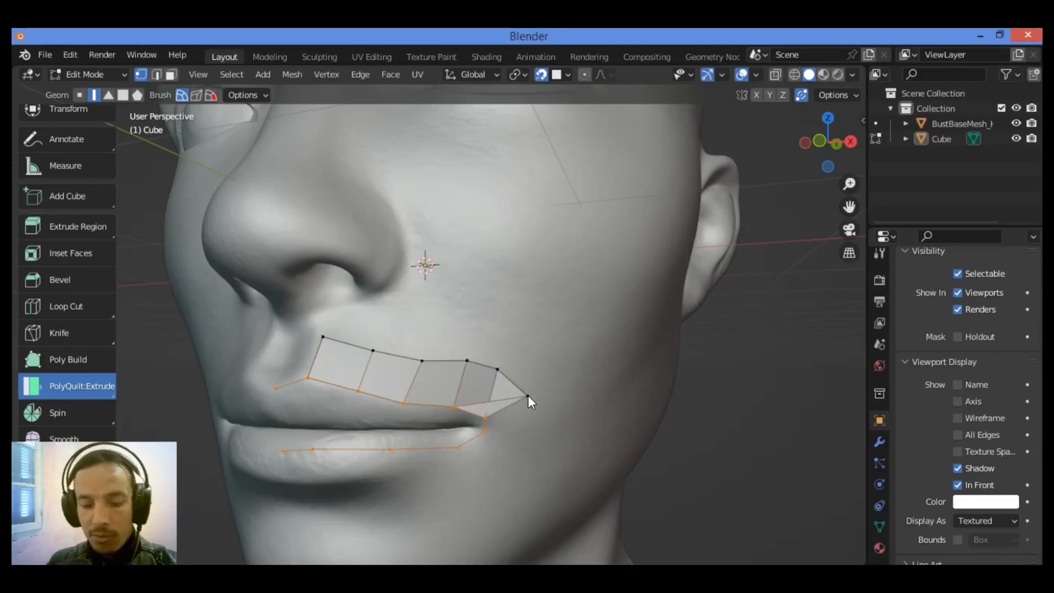
pyautogui.hotkey('ctrl', 'z')
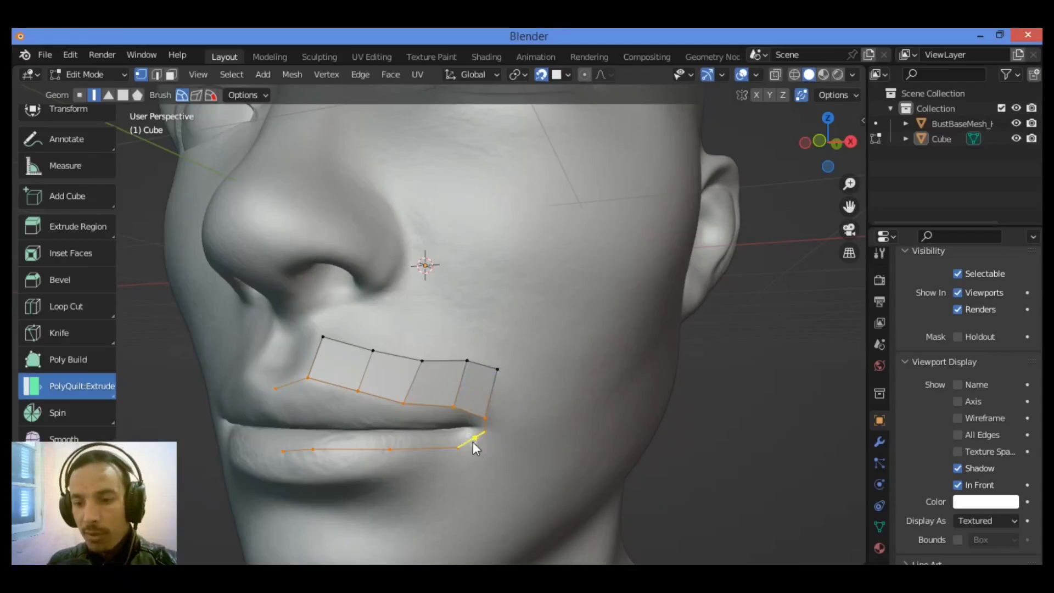
# Step: Extrude three quads downward from the lower-lip edges, plus one quad upward from the edge nearest the middle of the upper lip
pyautogui.moveTo(475, 442); pyautogui.dragTo(499, 464)
pyautogui.moveTo(432, 449); pyautogui.dragTo(465, 481)
pyautogui.moveTo(365, 472); pyautogui.dragTo(390, 483)
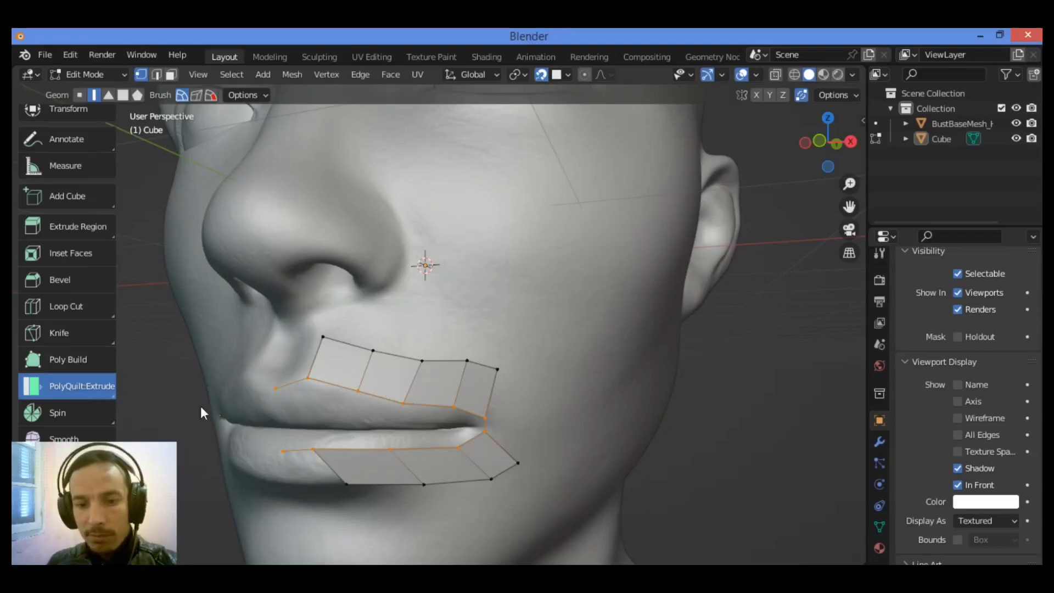
pyautogui.scroll(1, 200, 402)
pyautogui.click(292, 385)
# Step: With the PolyQuilt tool, move the lower-lip strip's vertices so its inner row follows the lip line and its outer row sits closer to the lip
pyautogui.click(71, 389)
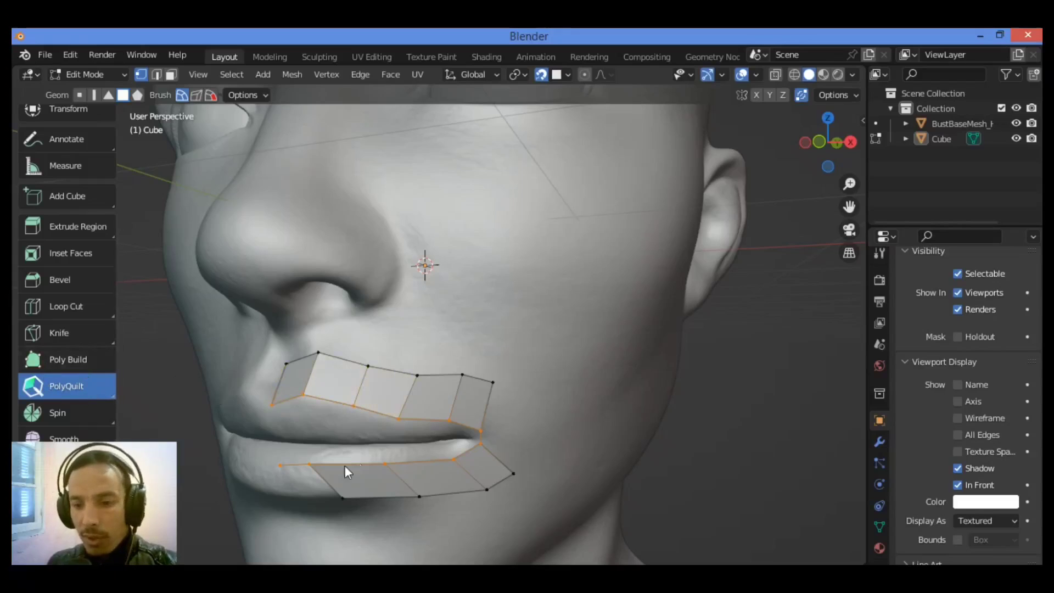
pyautogui.moveTo(385, 465)
pyautogui.mouseDown()
pyautogui.moveTo(393, 471)
pyautogui.moveTo(377, 450)
pyautogui.mouseUp()
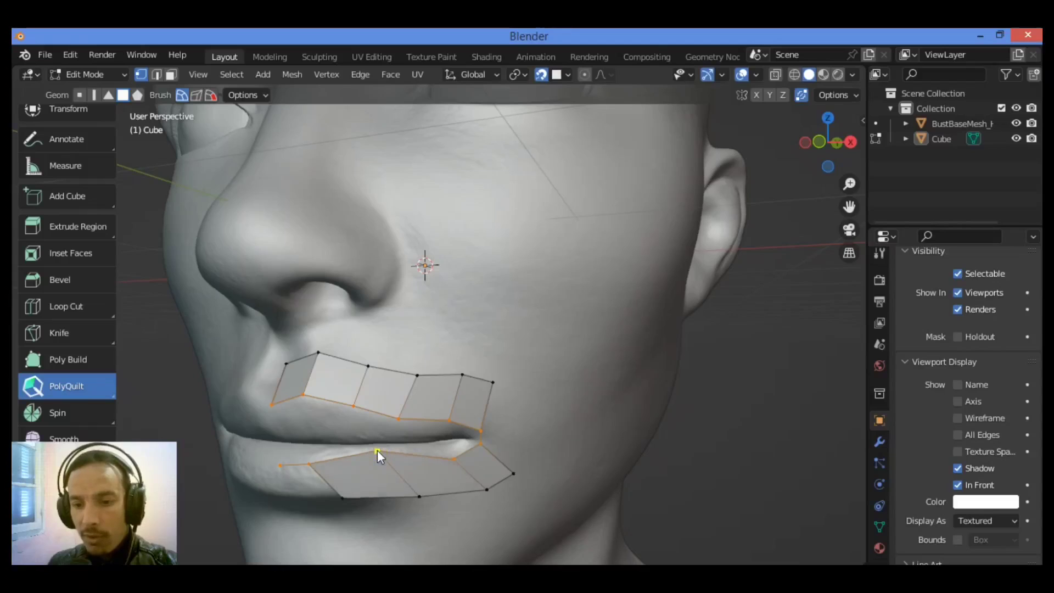
pyautogui.moveTo(308, 465); pyautogui.dragTo(276, 450)
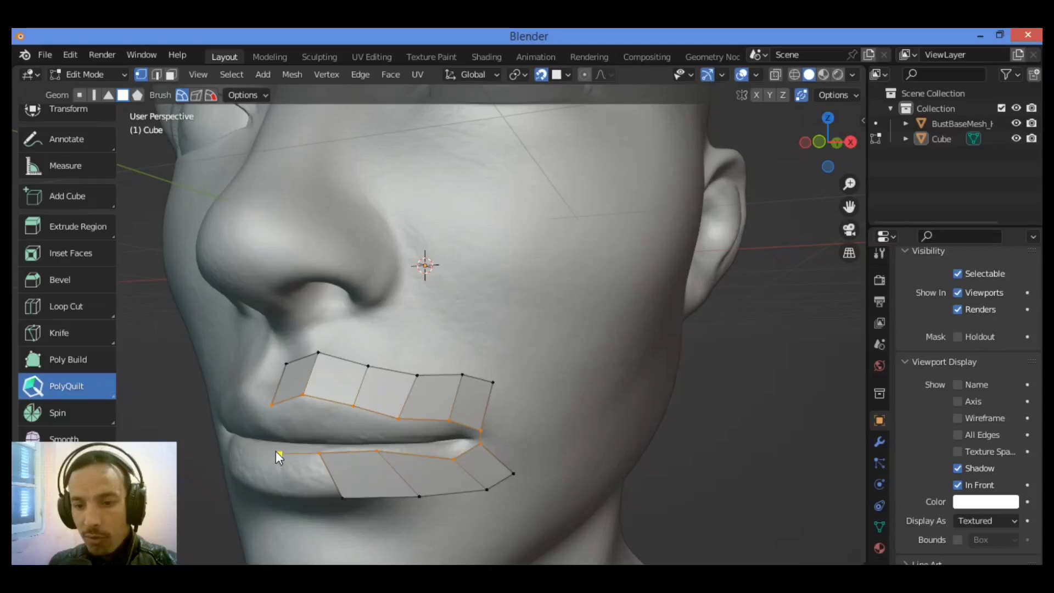
pyautogui.click(339, 497)
pyautogui.moveTo(344, 502); pyautogui.dragTo(335, 495)
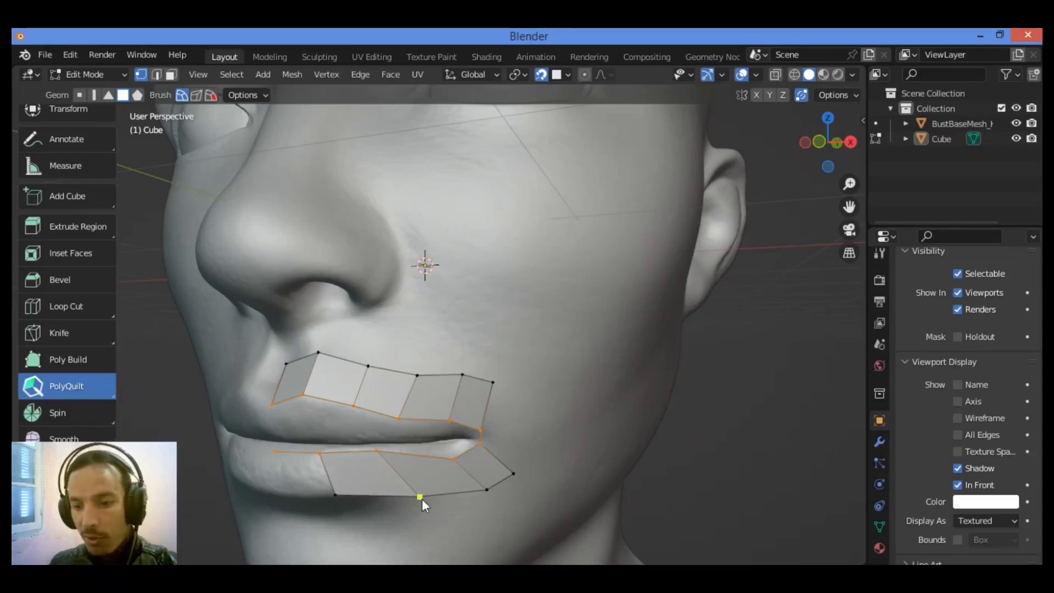
pyautogui.moveTo(421, 493); pyautogui.dragTo(400, 482)
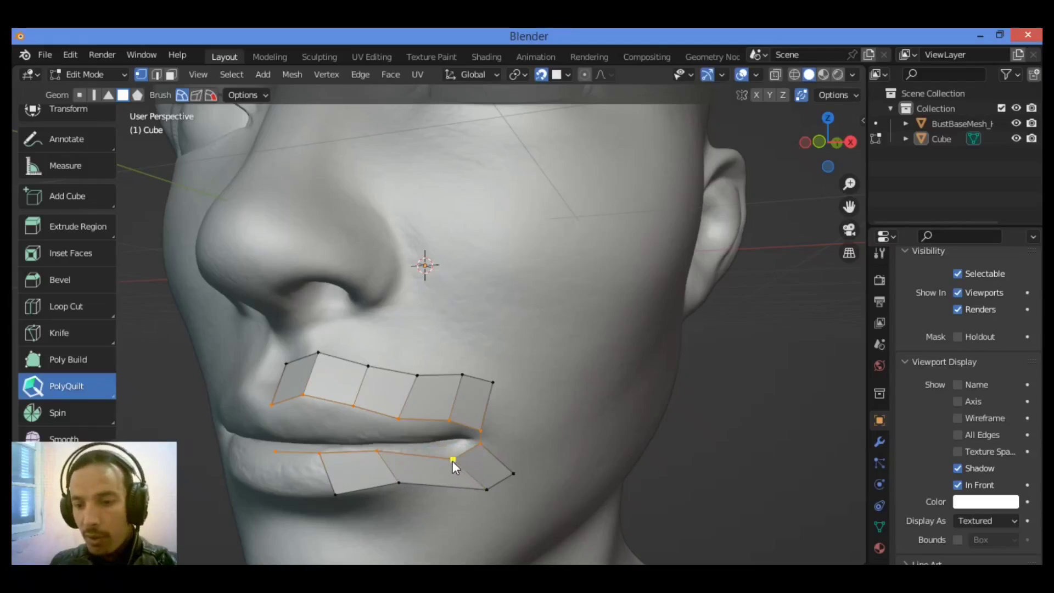
pyautogui.moveTo(451, 458); pyautogui.dragTo(440, 446)
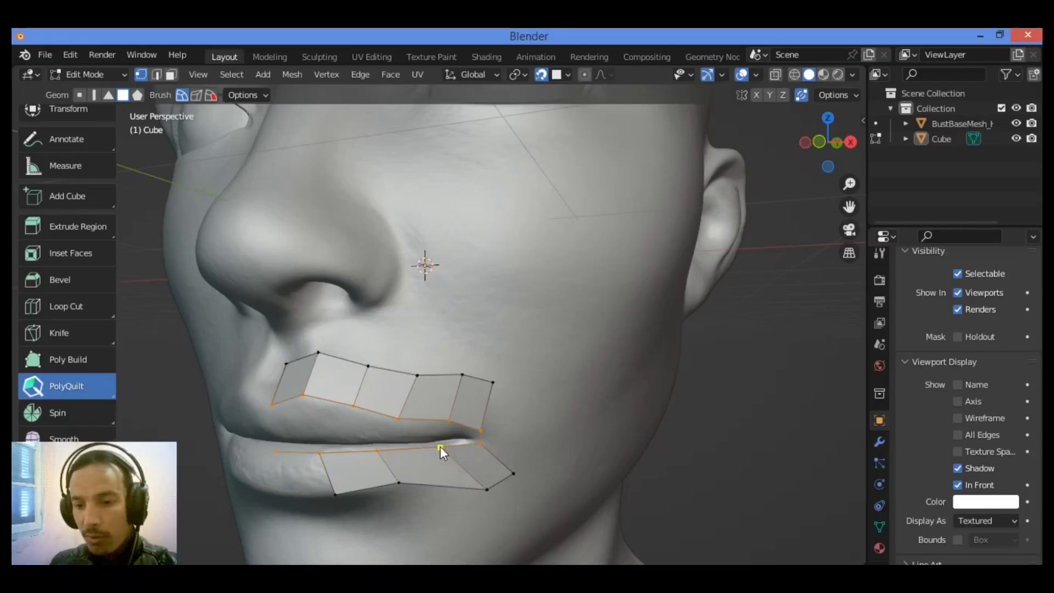
pyautogui.moveTo(485, 489)
pyautogui.mouseDown()
pyautogui.moveTo(451, 463)
pyautogui.moveTo(498, 465)
pyautogui.moveTo(482, 455)
pyautogui.mouseUp()
pyautogui.rightClick(482, 454)
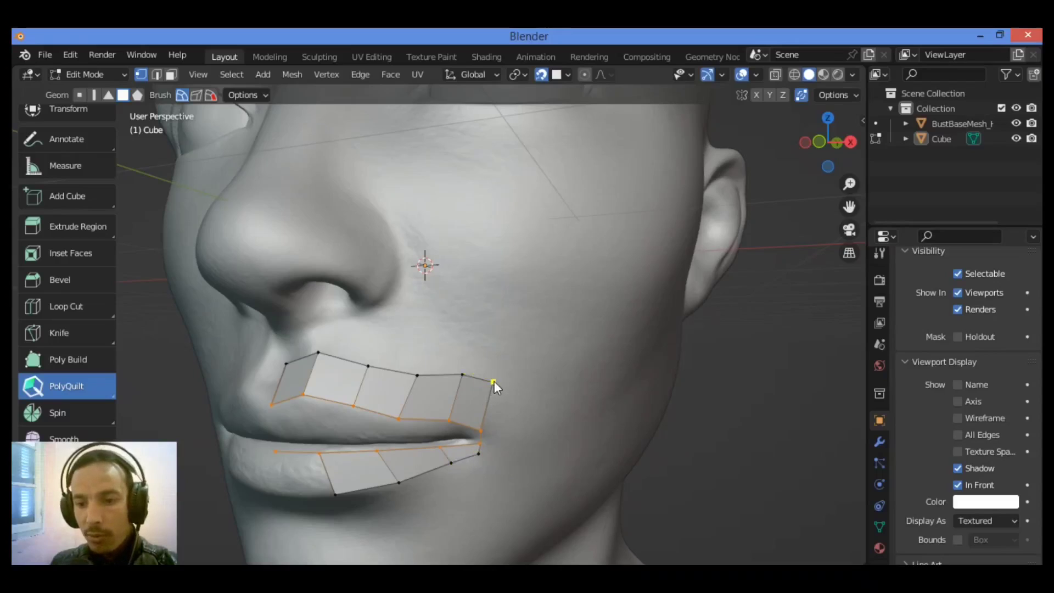
# Step: Move the outer vertices of the upper-lip strip down toward the lip, from the mouth corner to the middle, to narrow the quads
pyautogui.moveTo(495, 384); pyautogui.dragTo(492, 400)
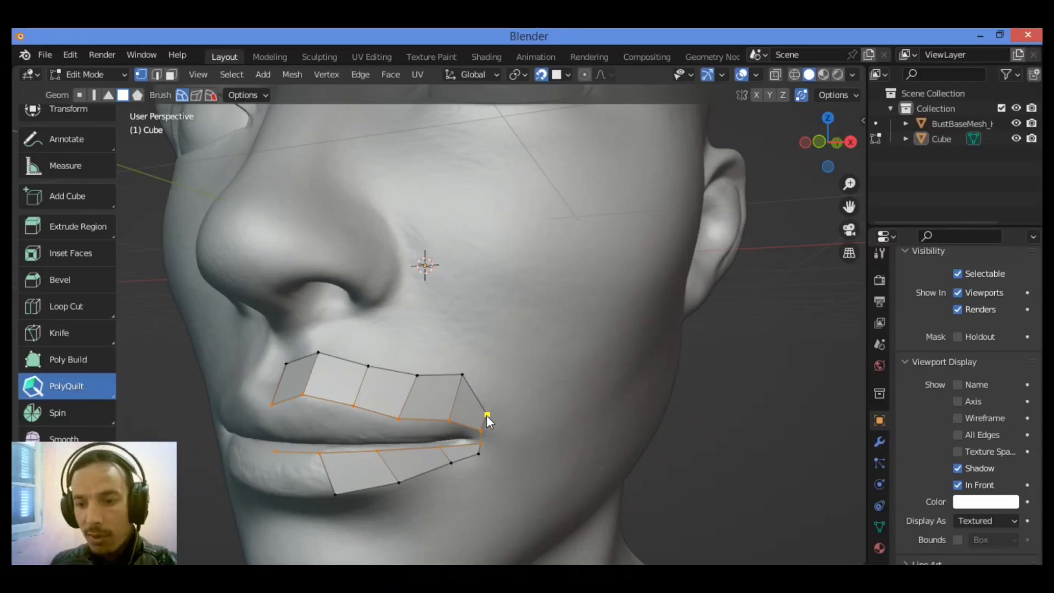
pyautogui.moveTo(461, 390); pyautogui.dragTo(455, 401)
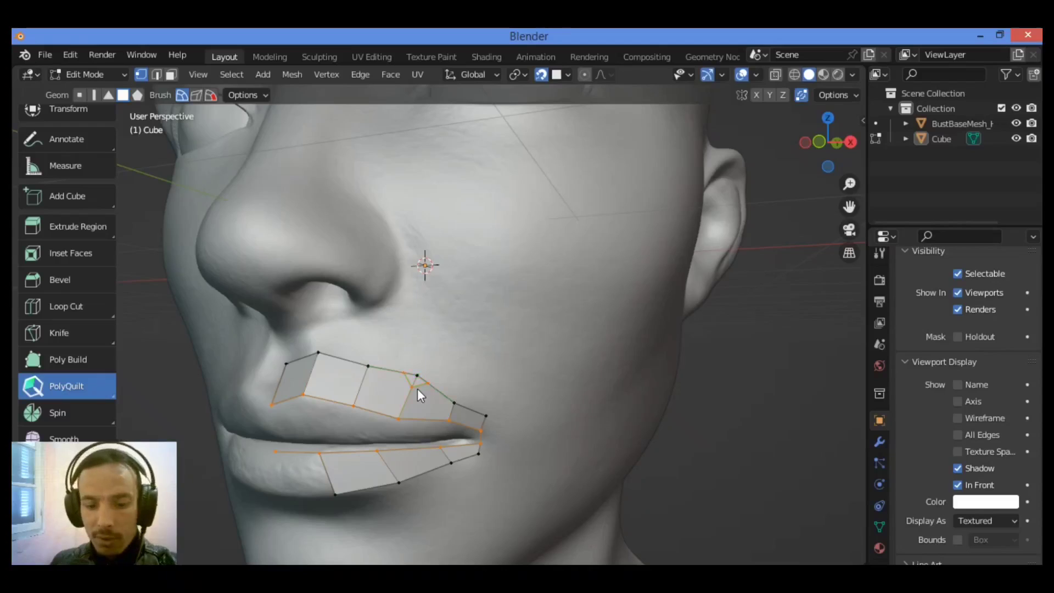
pyautogui.moveTo(420, 377); pyautogui.dragTo(361, 392)
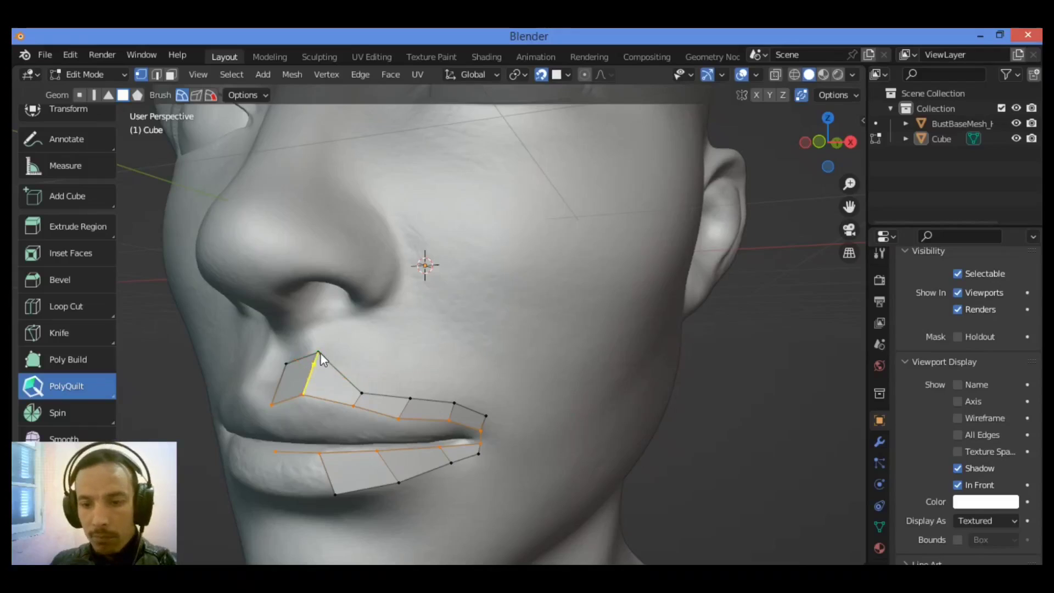
pyautogui.moveTo(320, 352); pyautogui.dragTo(286, 380)
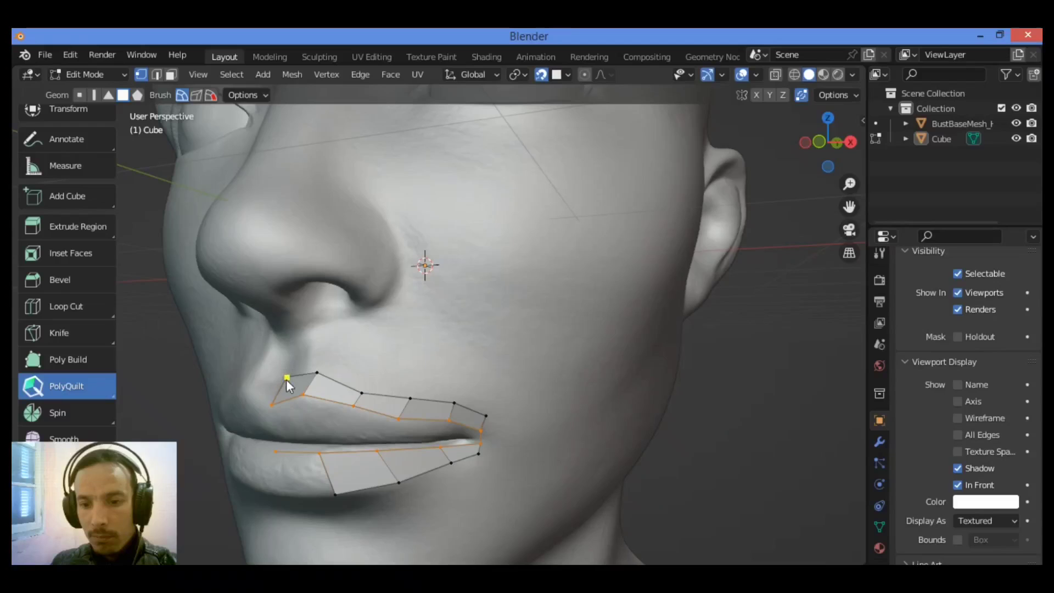